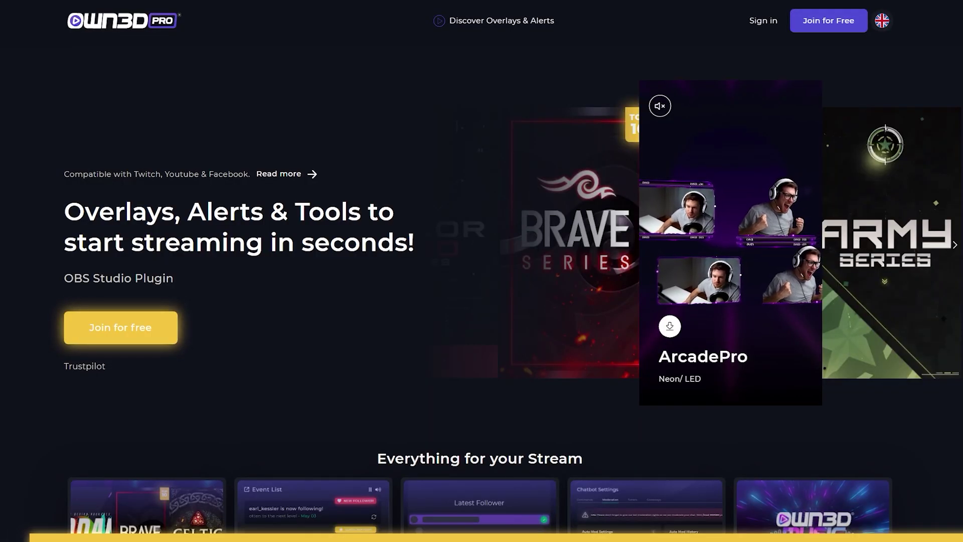
Step: Scroll up and down through the OWN3D homepage's overlay rows
scroll(482, 271, "down", 2)
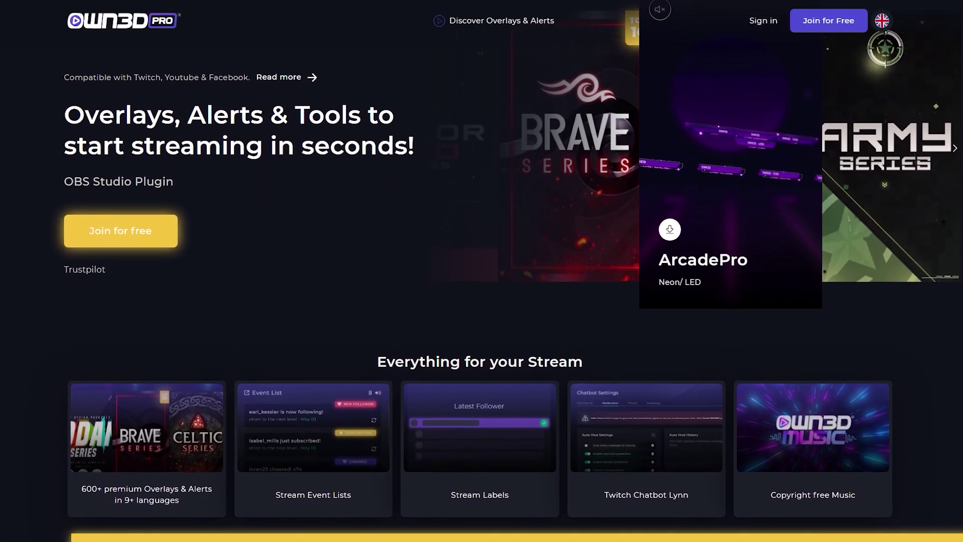
scroll(482, 271, "down", 2)
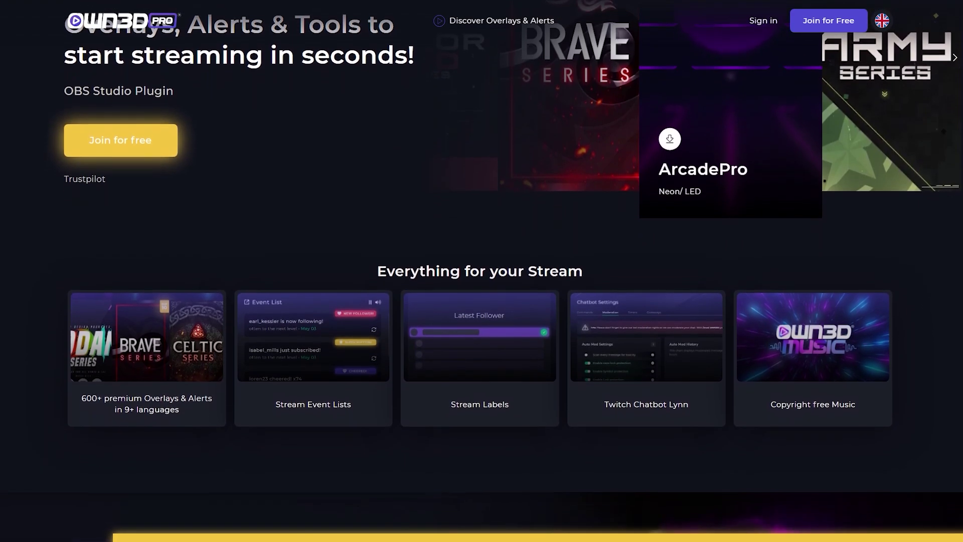
scroll(481, 271, "down", 2)
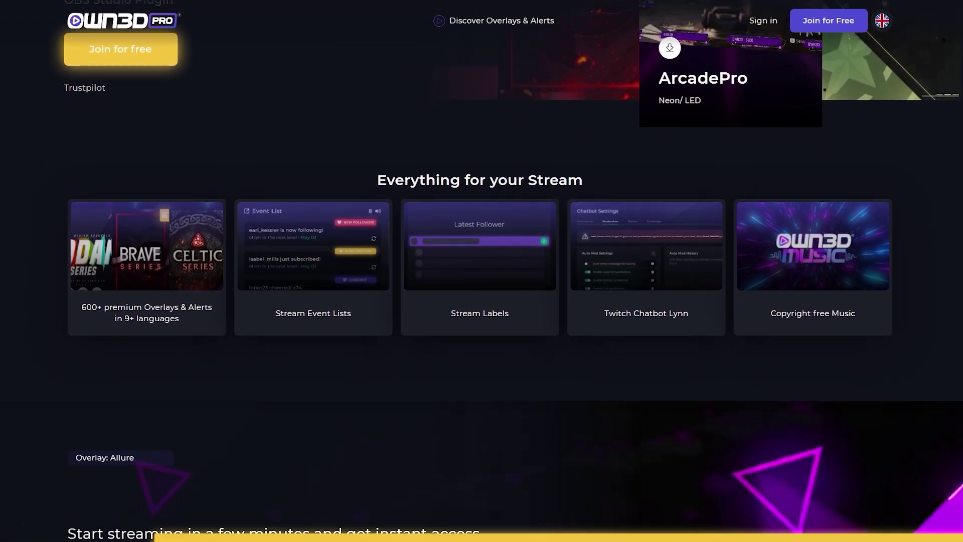
scroll(482, 271, "down", 6)
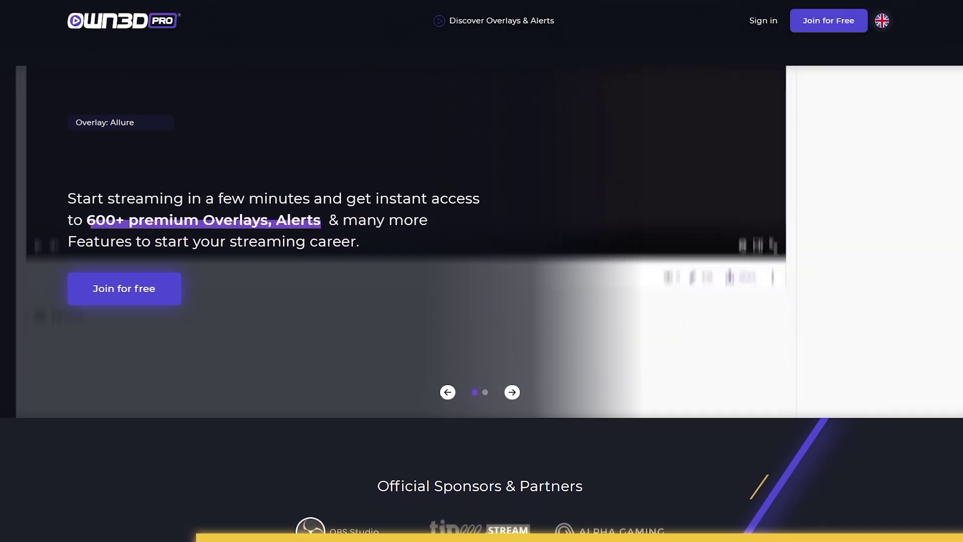
scroll(481, 270, "down", 2)
scroll(482, 271, "up", 9)
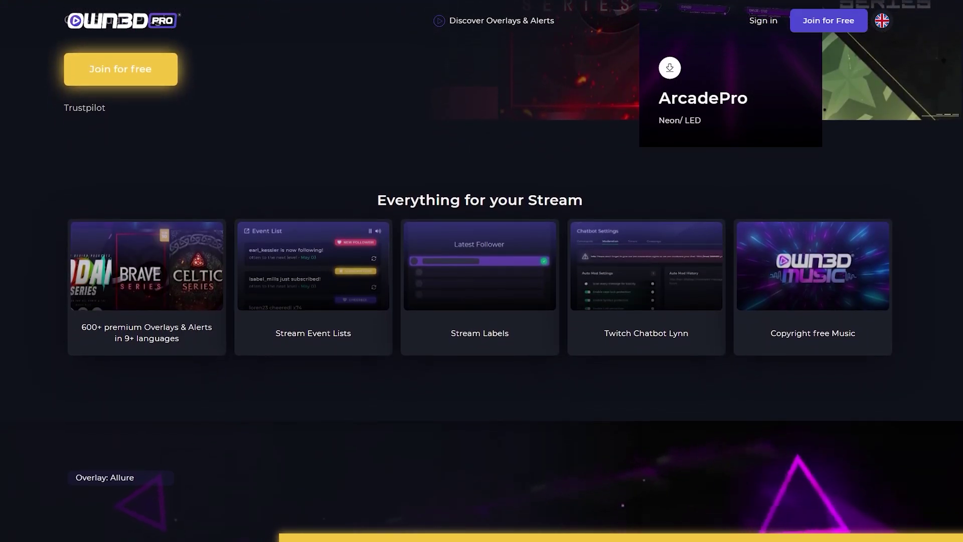
scroll(482, 271, "down", 10)
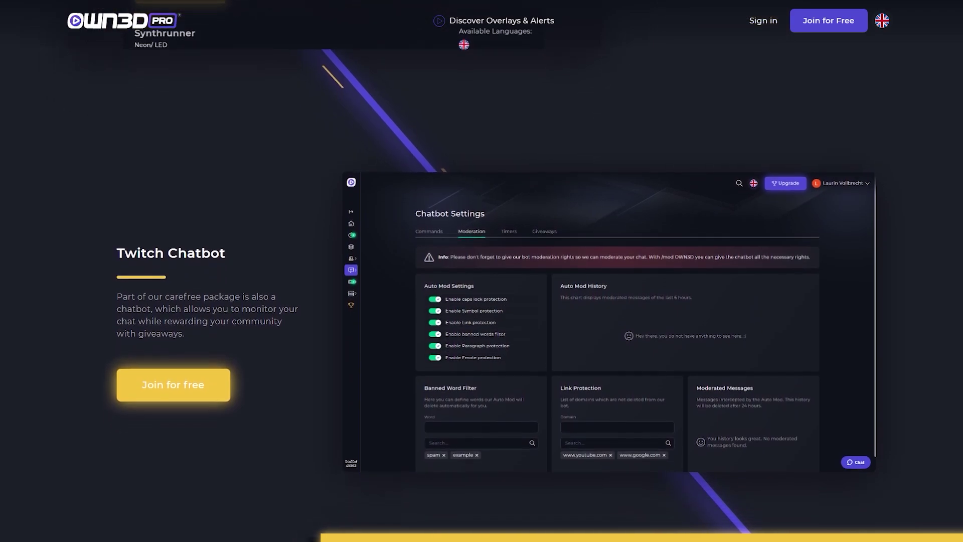
scroll(482, 271, "up", 15)
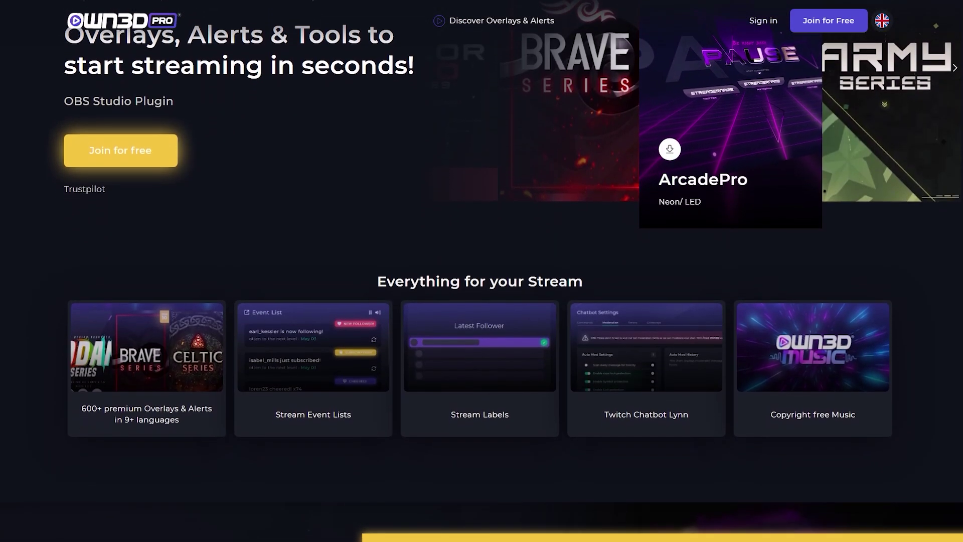
scroll(482, 271, "down", 3)
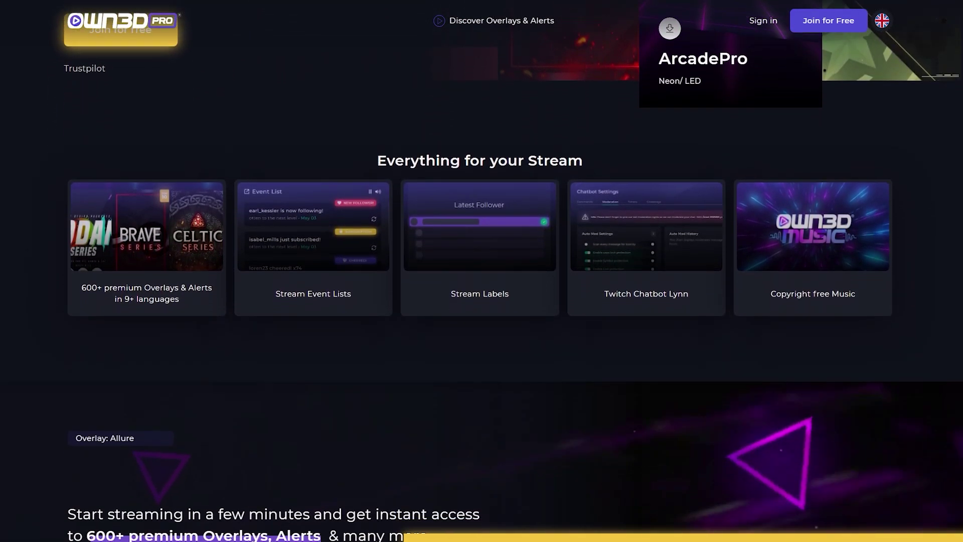
scroll(482, 271, "down", 15)
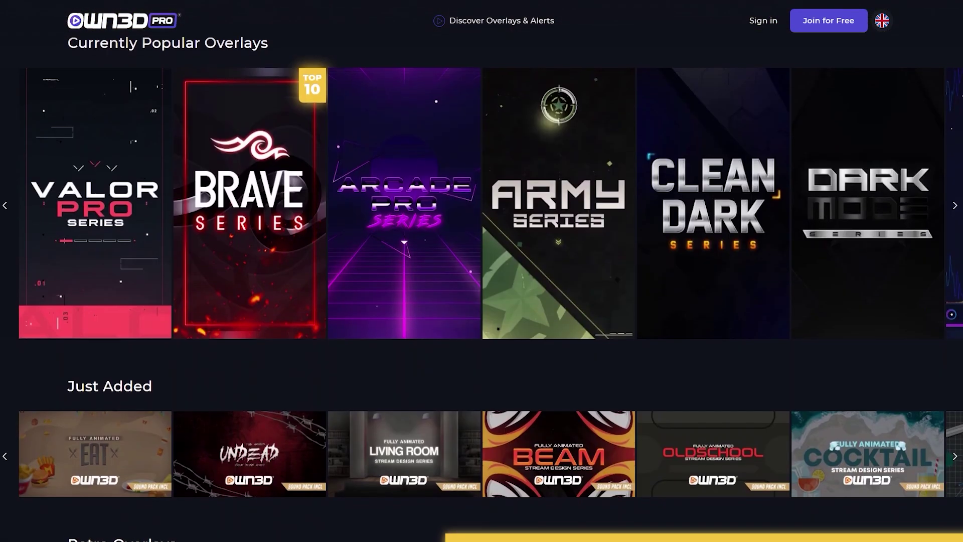
scroll(481, 271, "down", 2)
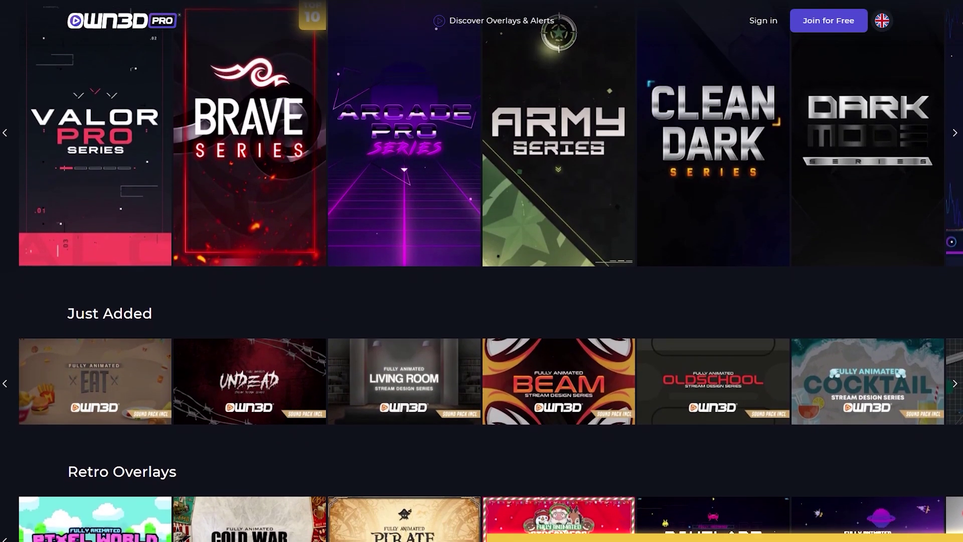
scroll(482, 271, "down", 10)
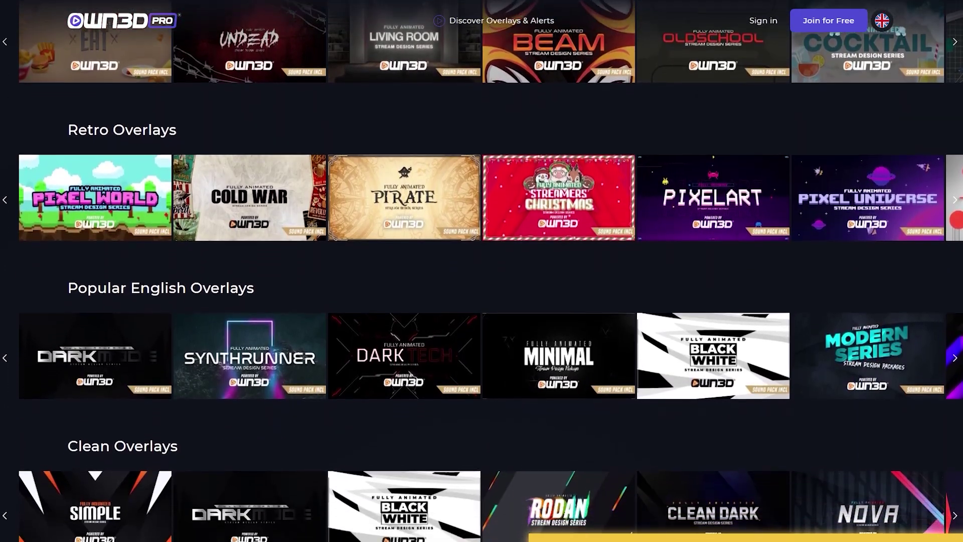
scroll(481, 271, "down", 20)
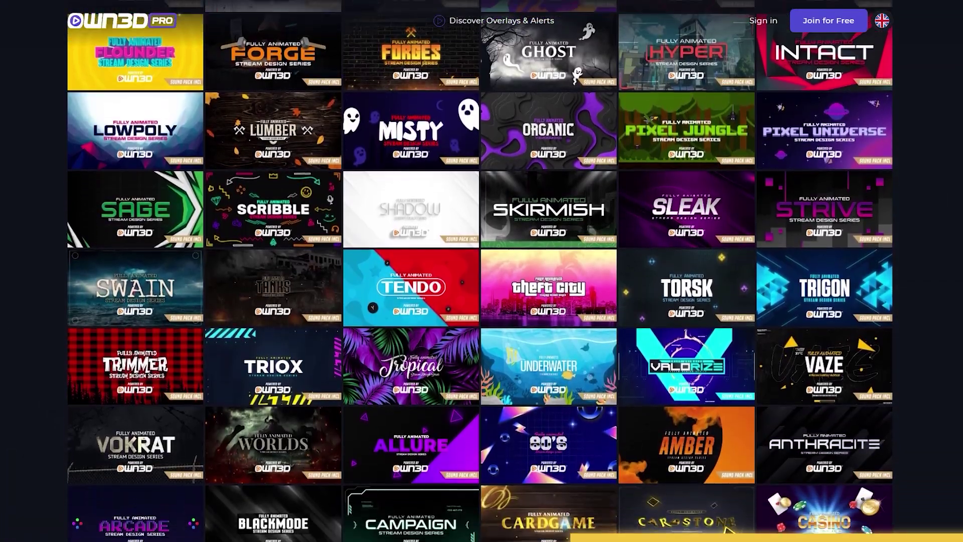
scroll(482, 271, "down", 2)
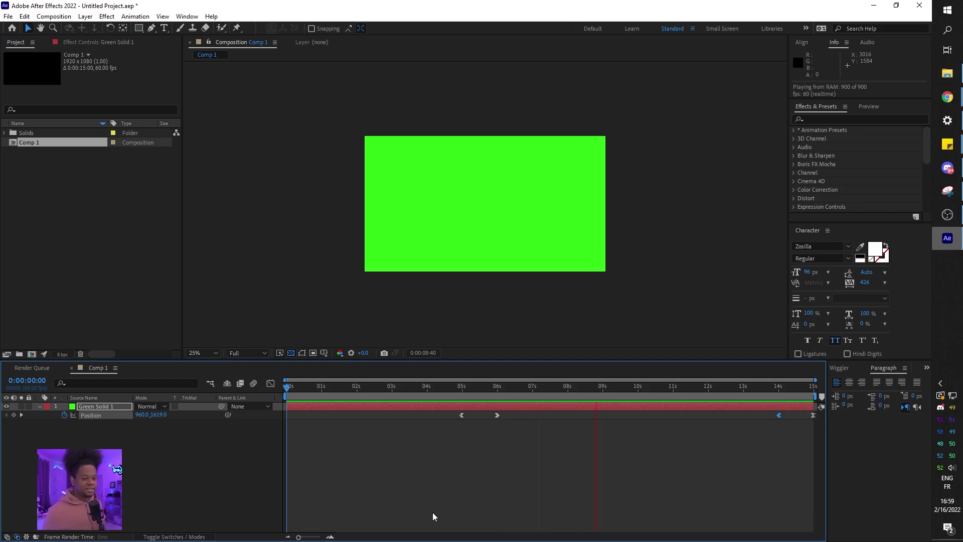
key("space")
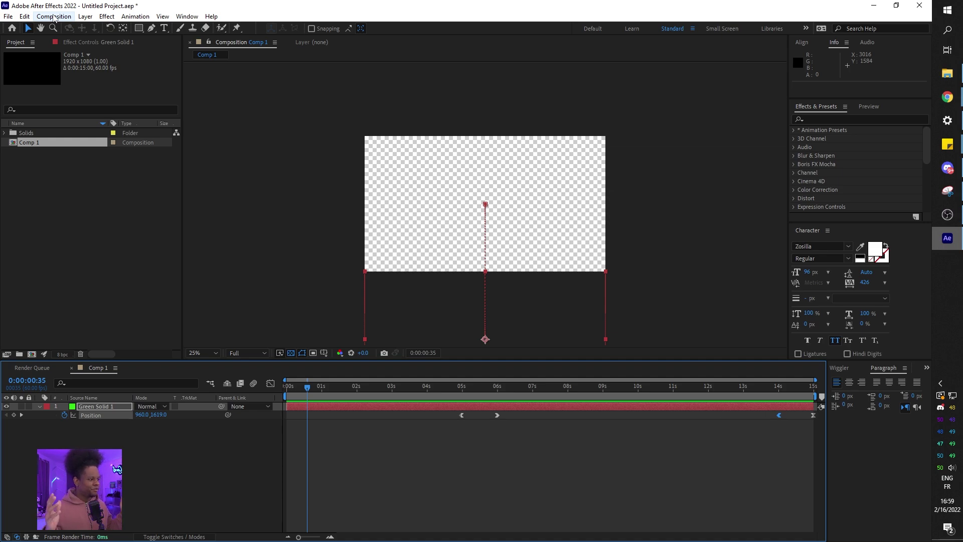
Step: Add Comp 1 to the render queue with QuickTime format and the Animation codec
left_click(54, 17)
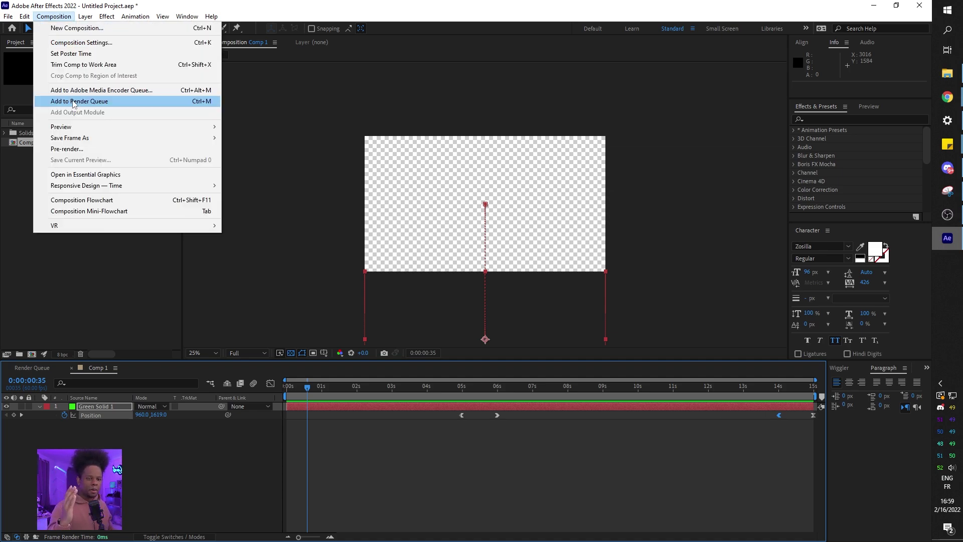
left_click(74, 102)
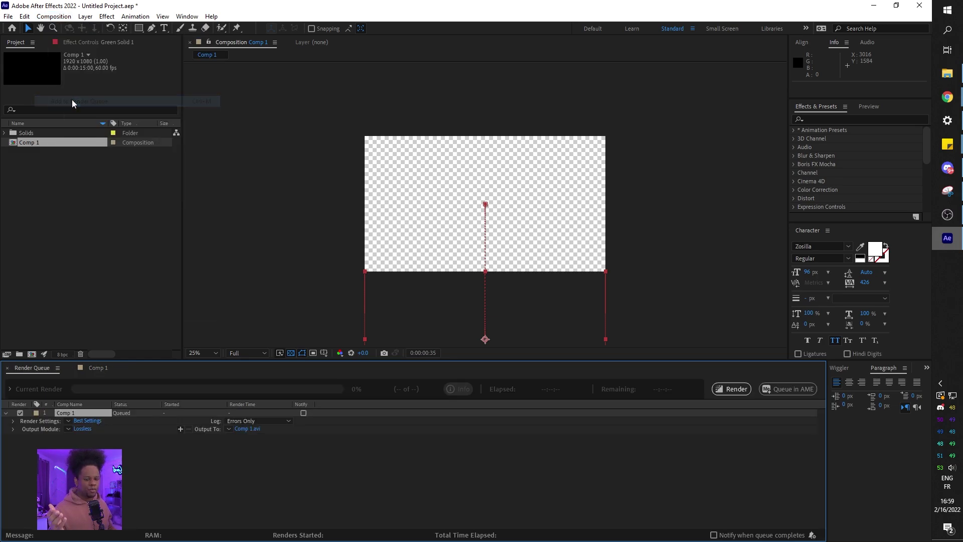
left_click(83, 431)
left_click(521, 132)
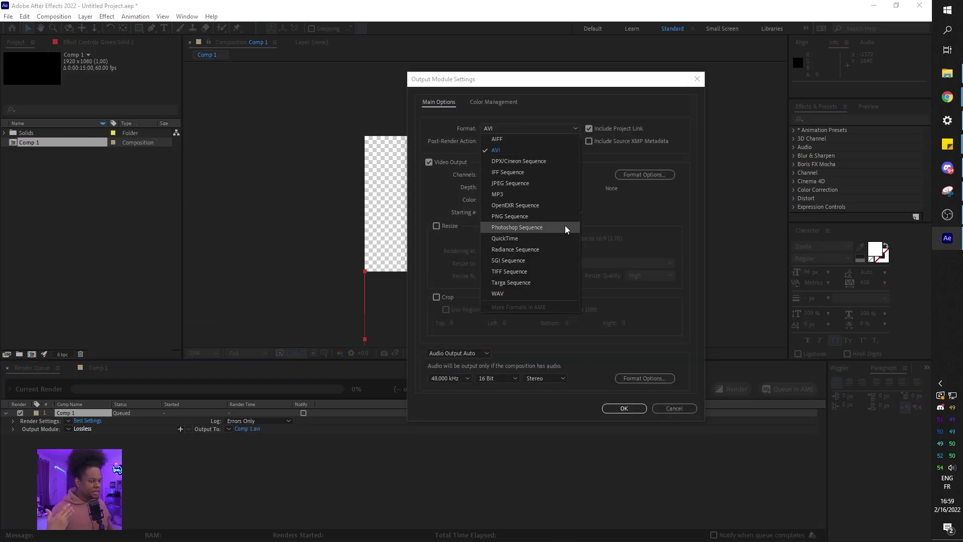
left_click(506, 238)
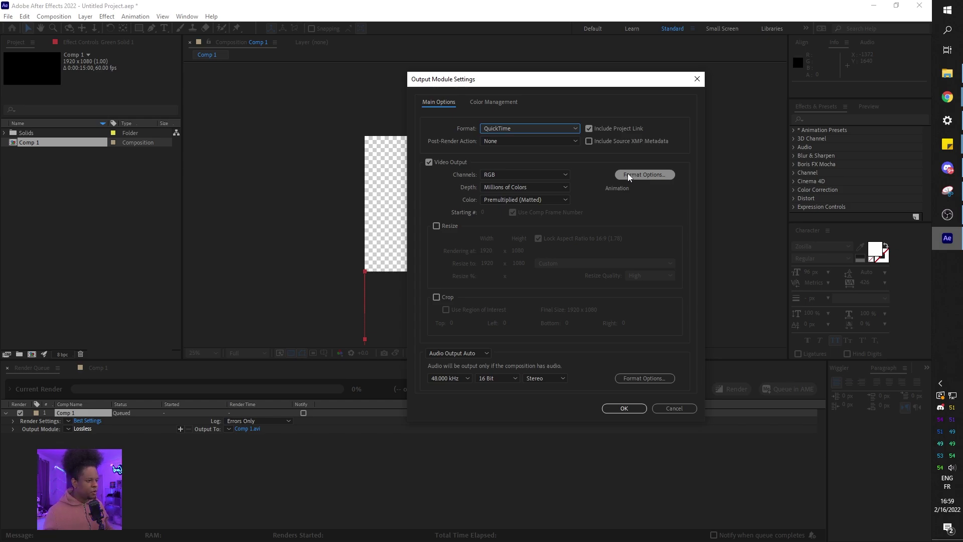
left_click(628, 175)
left_click_drag(52, 30, 443, 46)
left_click(586, 453)
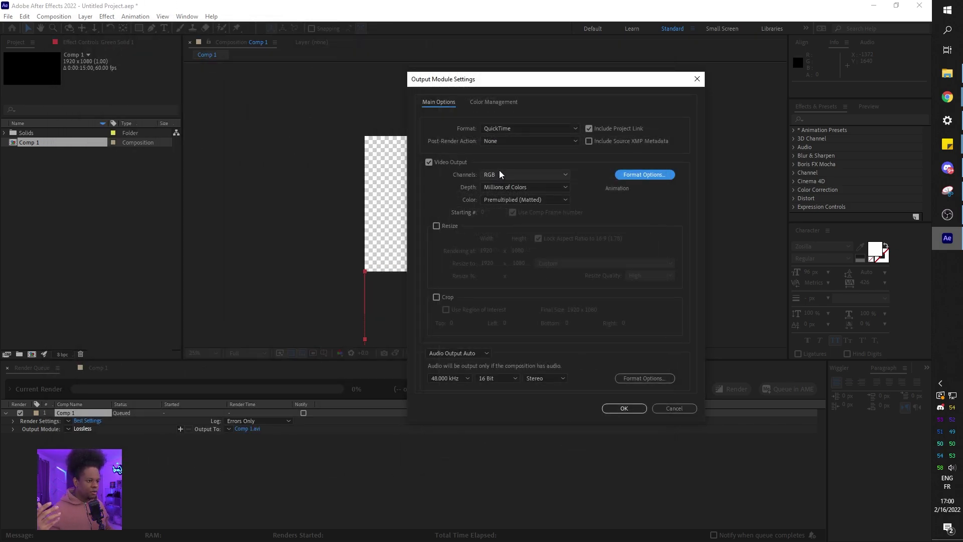
Step: Set output channels to RGB + Alpha, turn audio output off, and confirm
left_click(500, 174)
left_click(501, 208)
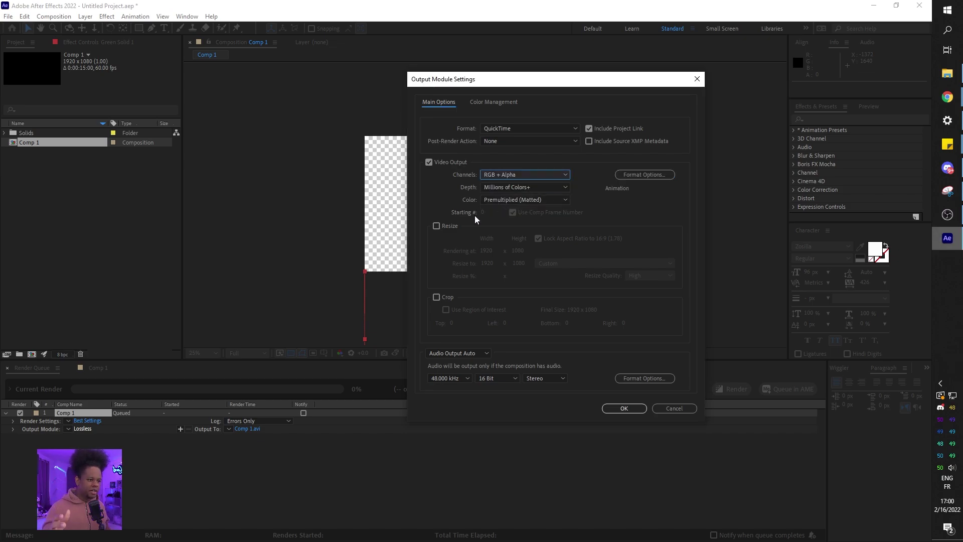
left_click(470, 354)
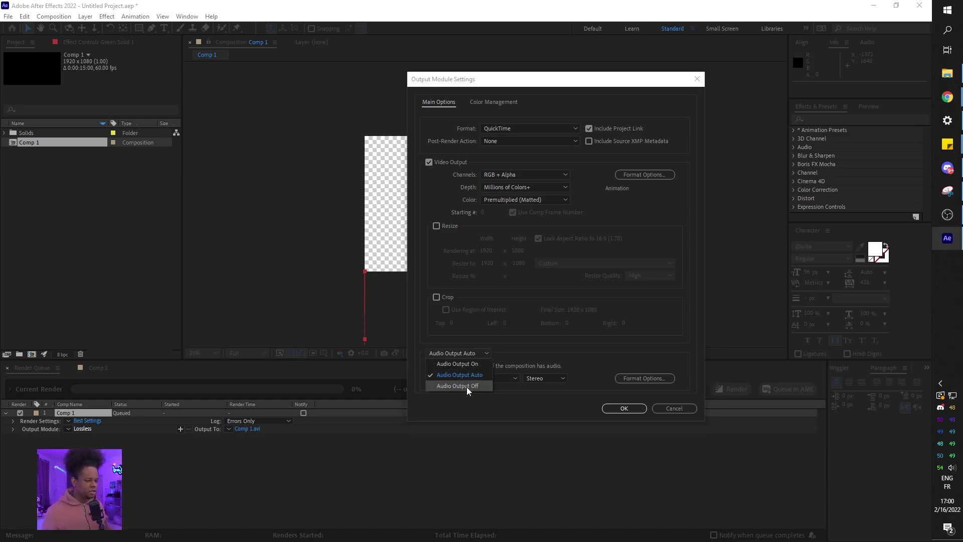
left_click(470, 387)
left_click(624, 408)
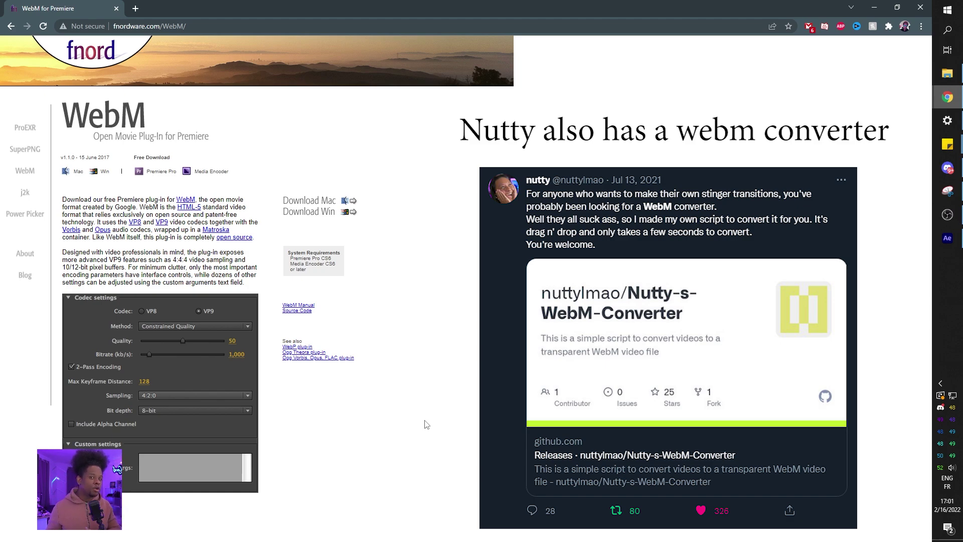
Step: Return to Comp 1 in After Effects and add it to the Adobe Media Encoder queue
left_click(947, 238)
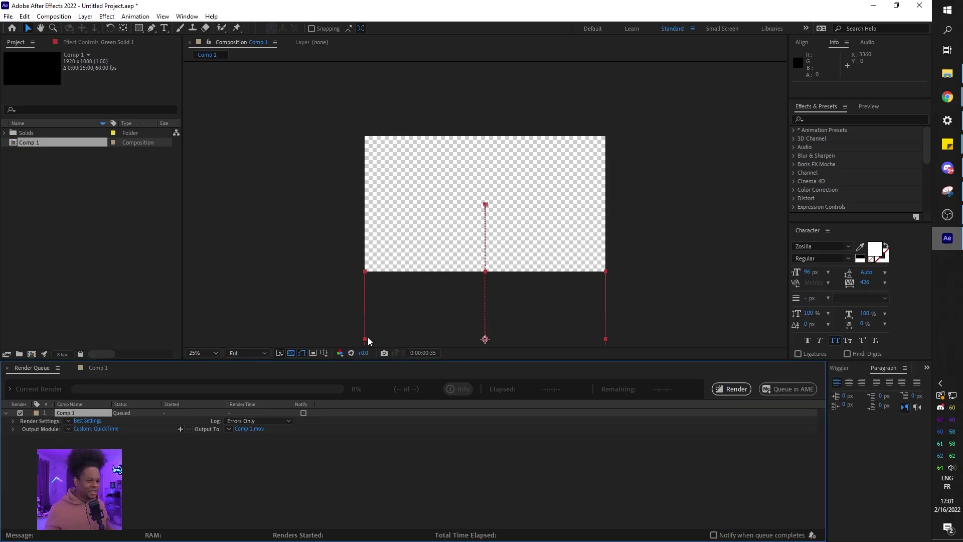
left_click(98, 370)
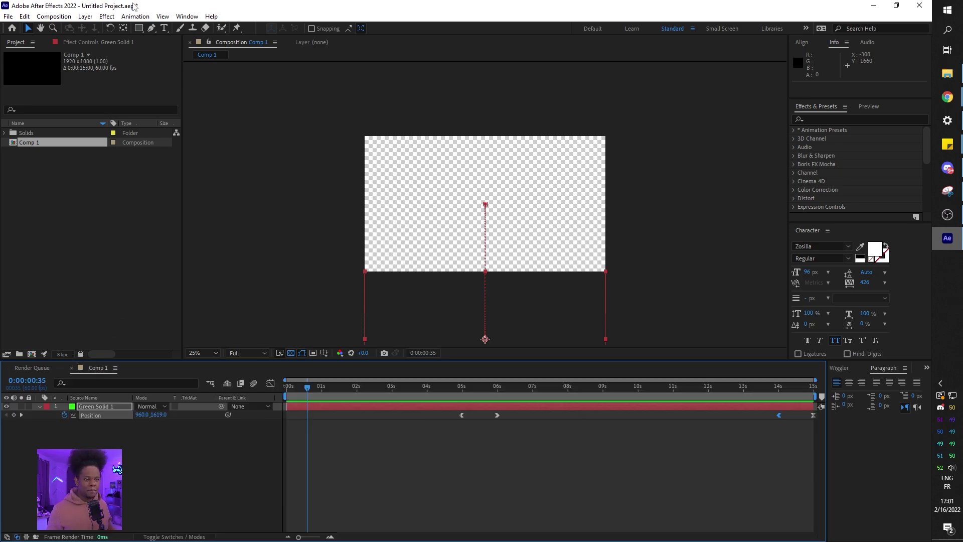
left_click(68, 18)
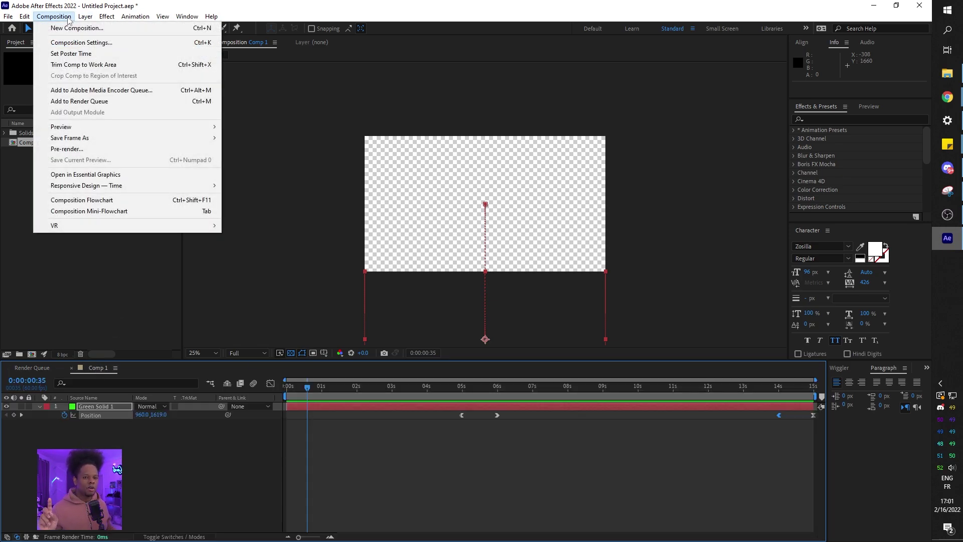
left_click(105, 92)
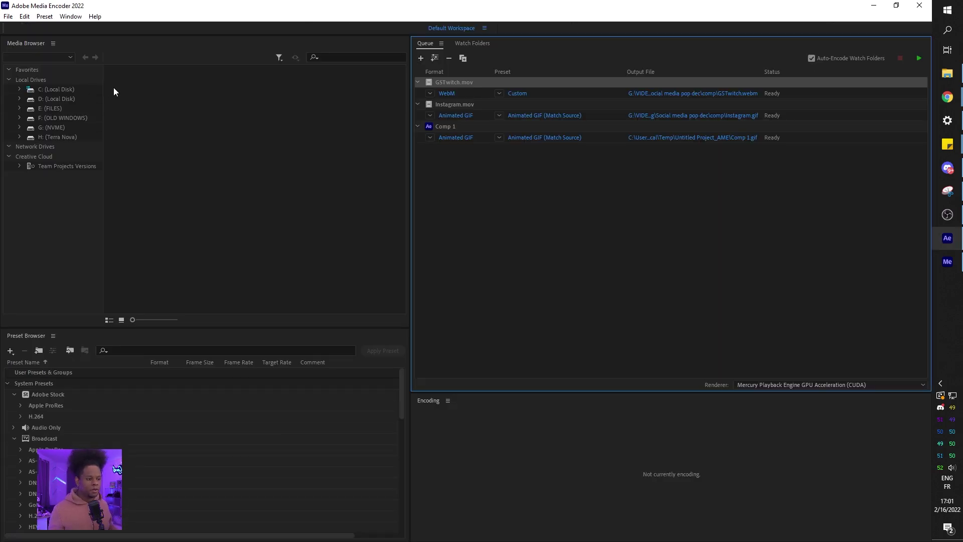
Step: Remove the Instagram.mov and GSTwitch.mov items from the queue
left_click(486, 116)
key("Delete")
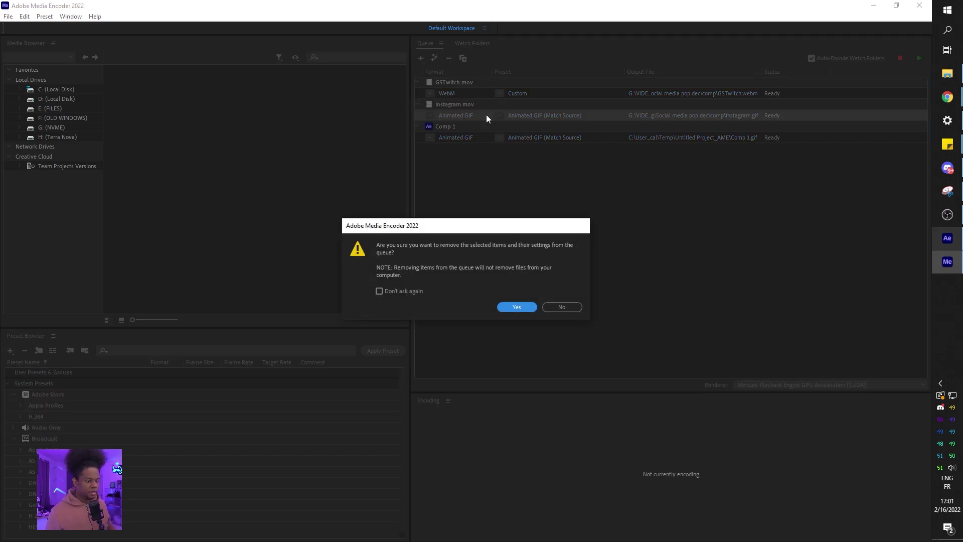
key("Return")
left_click(478, 92)
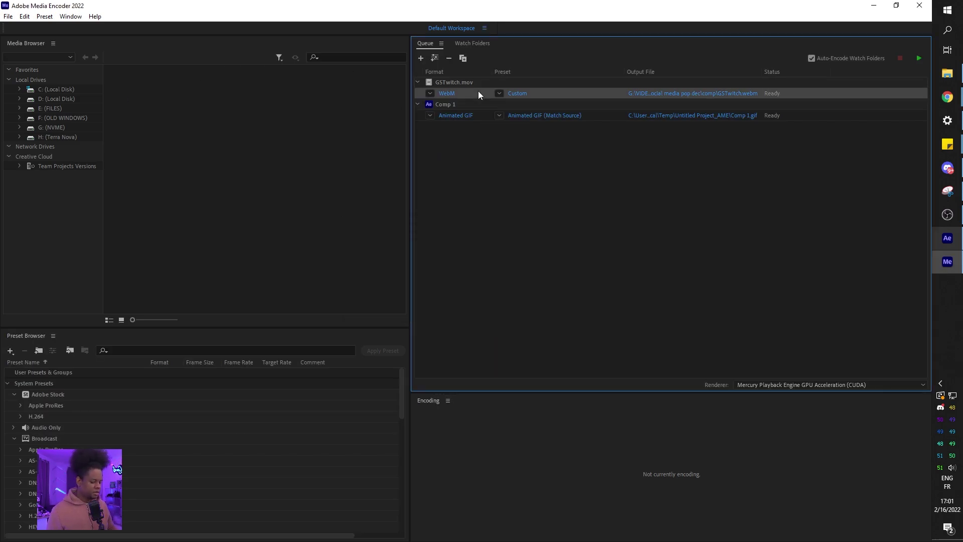
key("Delete")
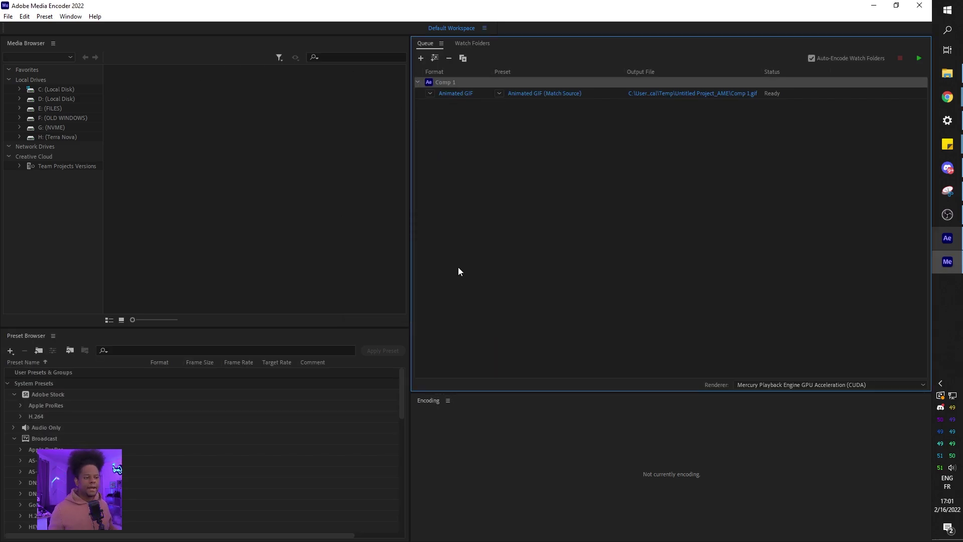
Step: Set Comp 1's export format to WebM with alpha channel and maximum render quality
left_click(441, 94)
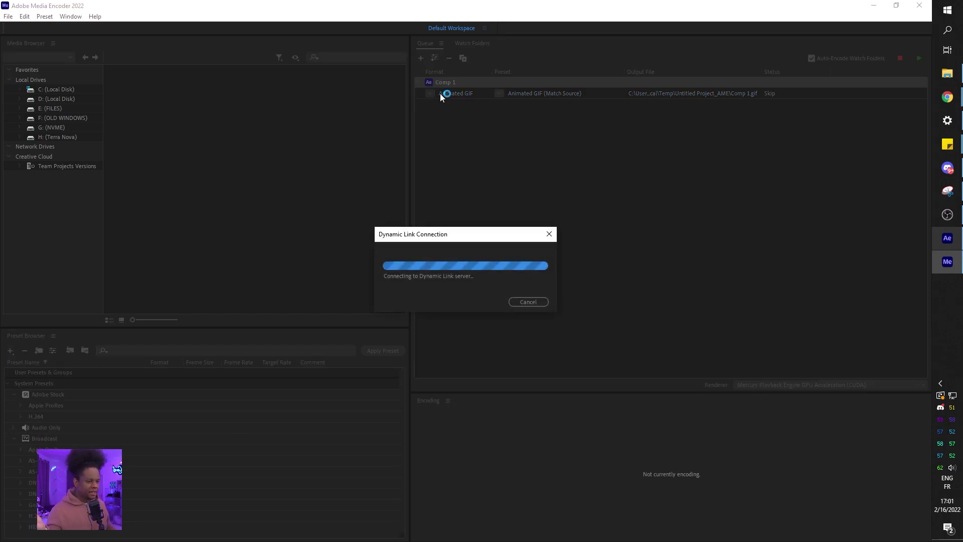
left_click(496, 64)
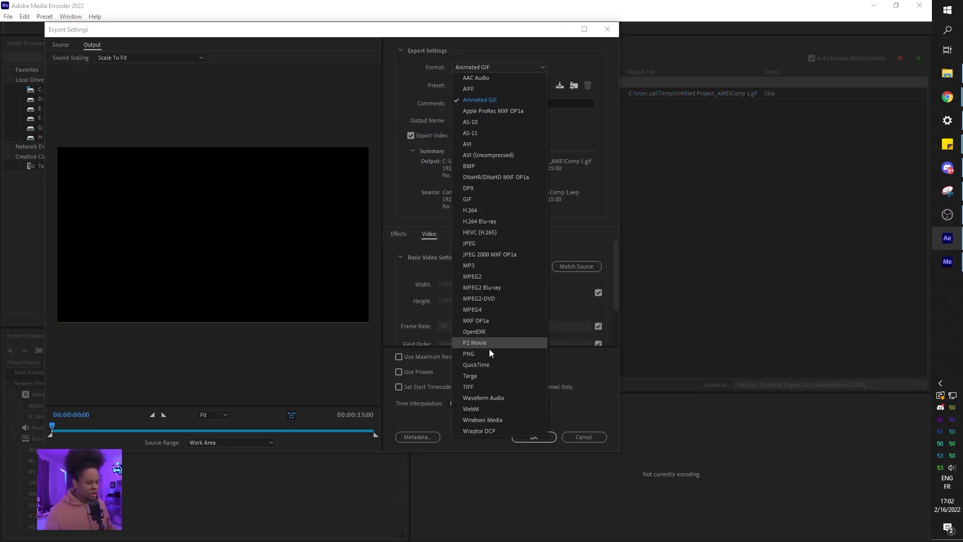
left_click(474, 408)
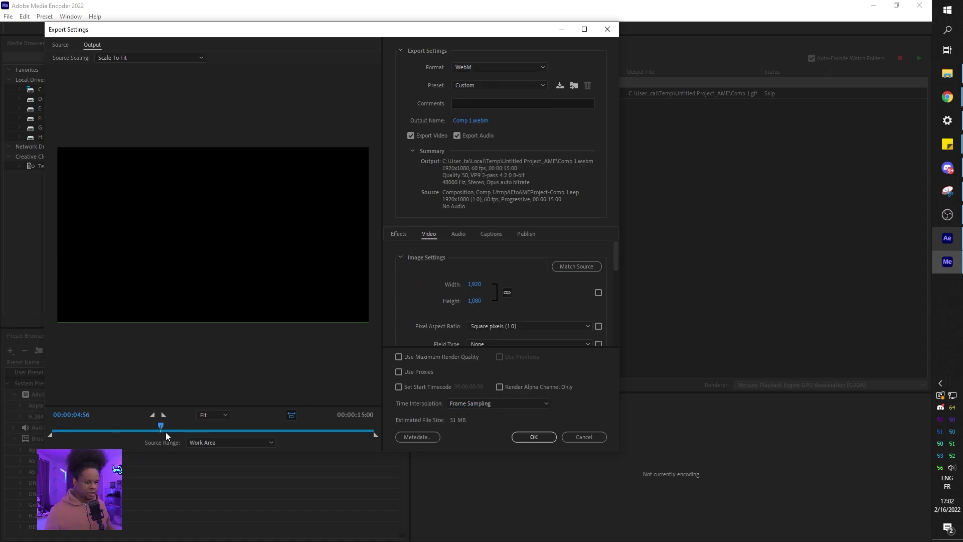
left_click_drag(166, 431, 143, 433)
scroll(390, 284, "down", 5)
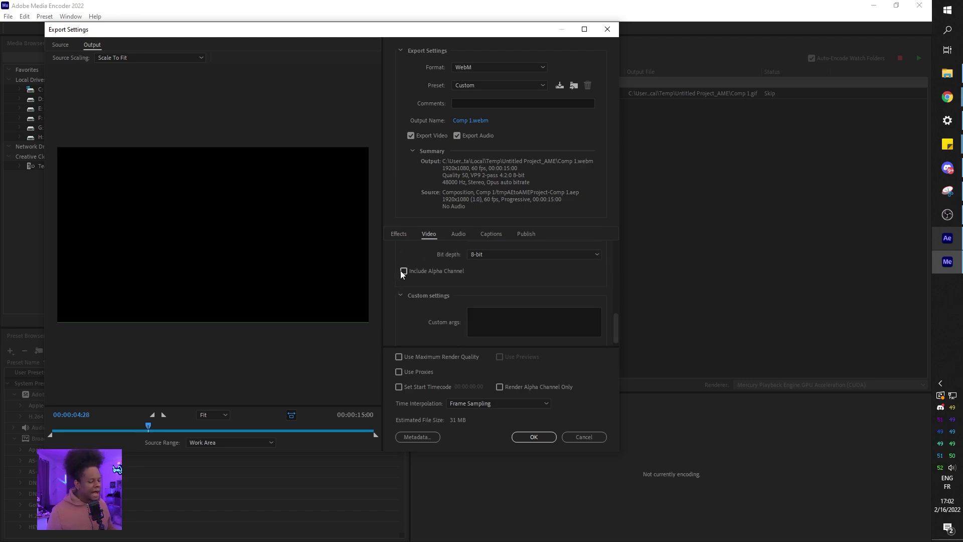
left_click(403, 272)
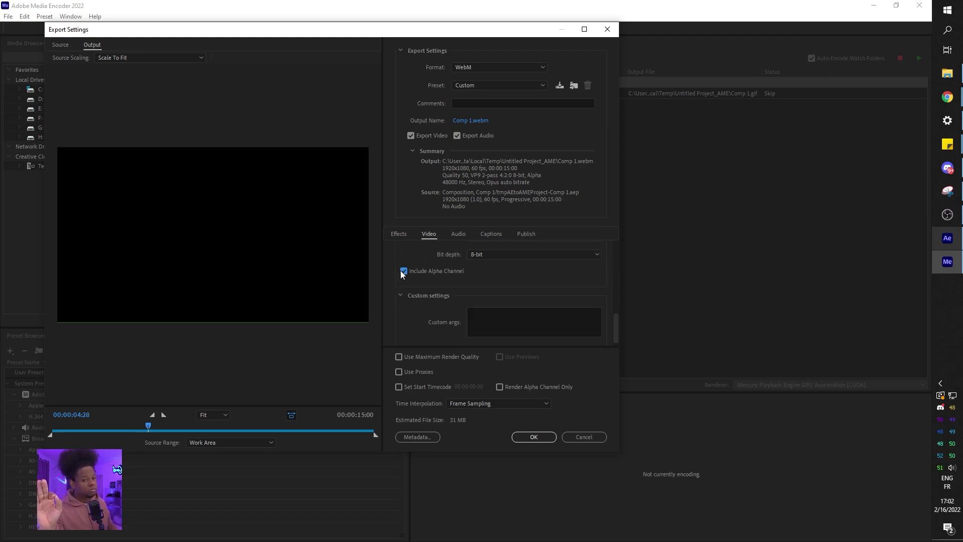
left_click(399, 357)
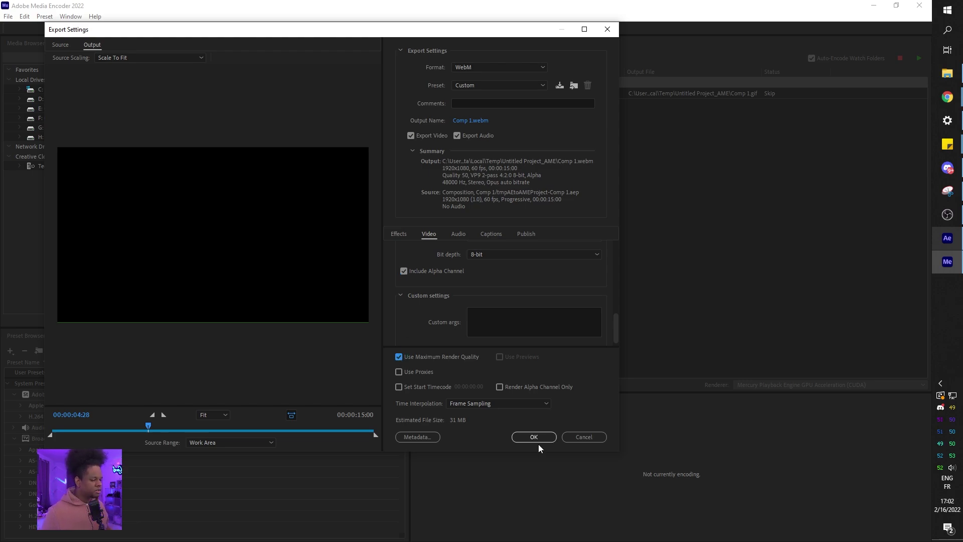
Step: Name the output Green screen in the Streaming folder and apply the export settings
left_click(472, 120)
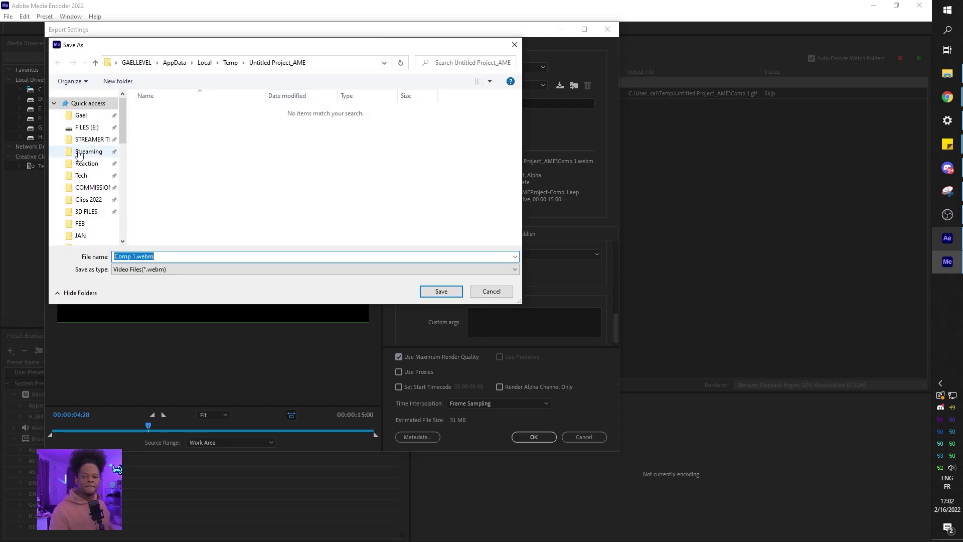
left_click(88, 151)
type("Green screen")
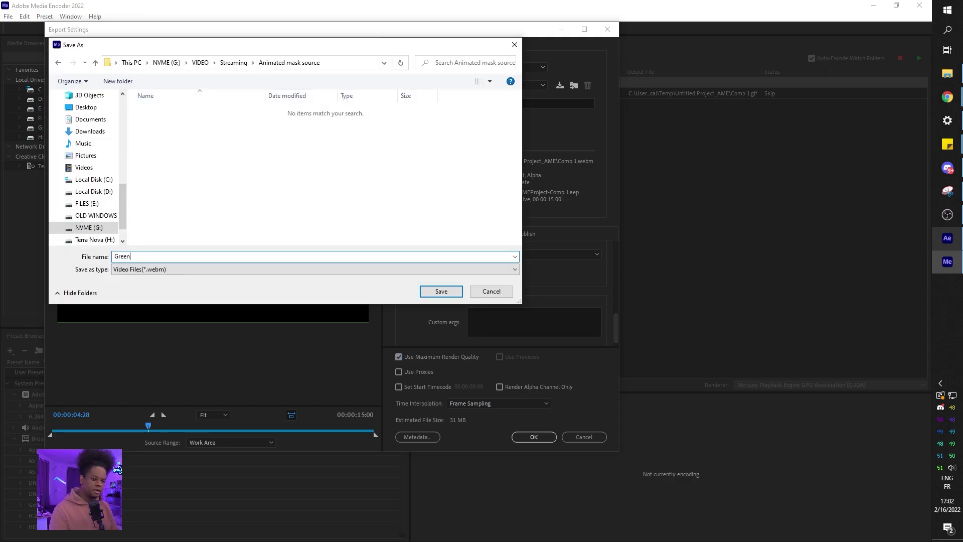
key("Return")
left_click(533, 437)
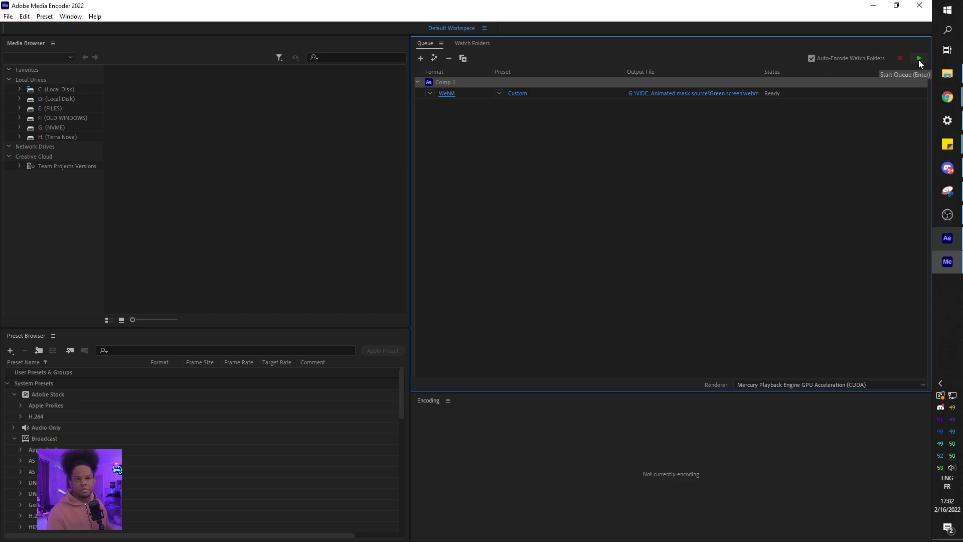
Step: Start the Media Encoder queue to encode Green screen.webm
left_click(919, 59)
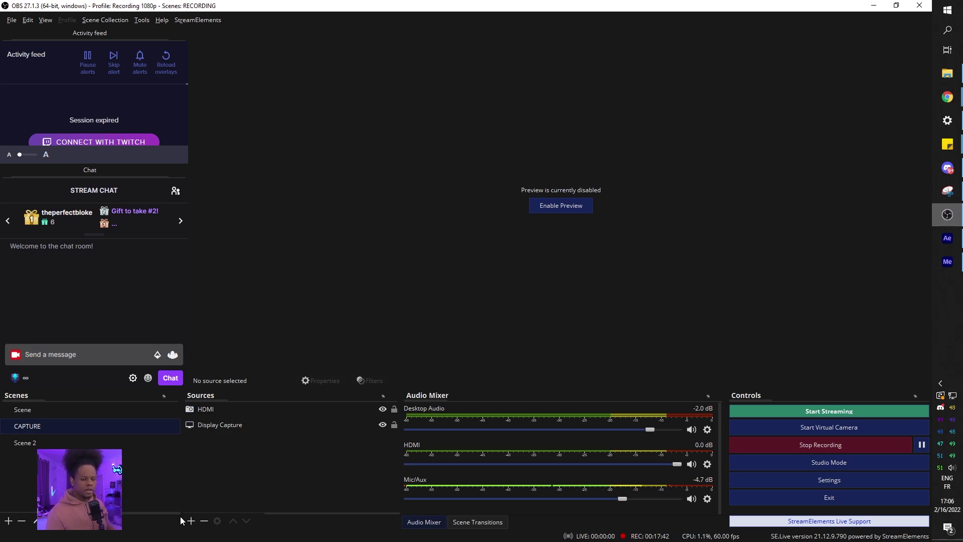
Step: Create a new Image source in the CAPTURE scene
left_click(192, 522)
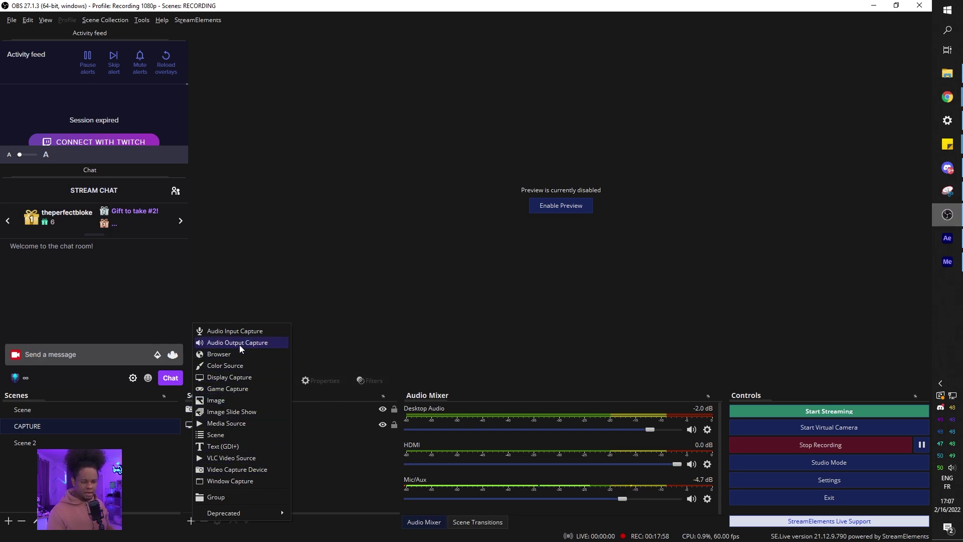
left_click(221, 400)
left_click(504, 341)
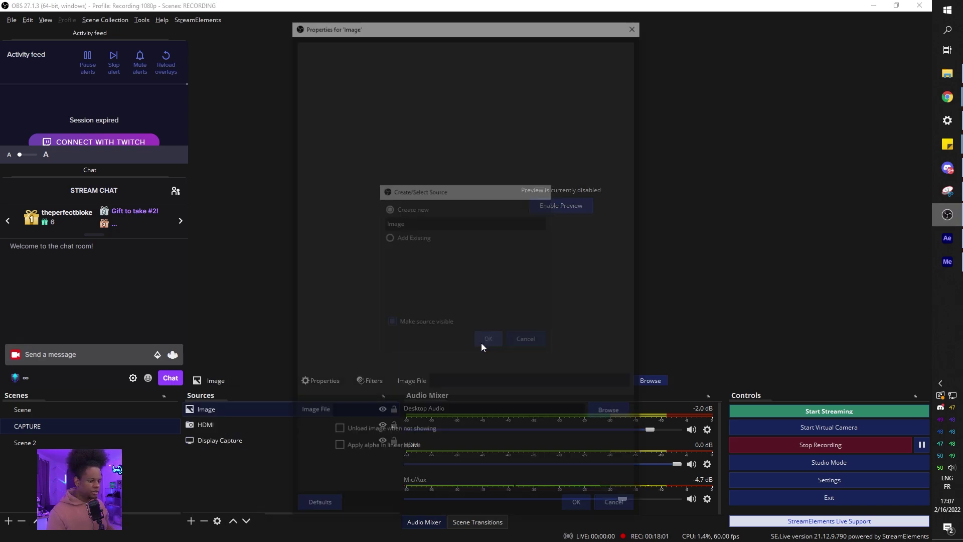
Step: Load E:/VIDEOS/COMMISSIONS/EDGE/Exp/Labels_Affiliate.png into the Image source and confirm
left_click(609, 413)
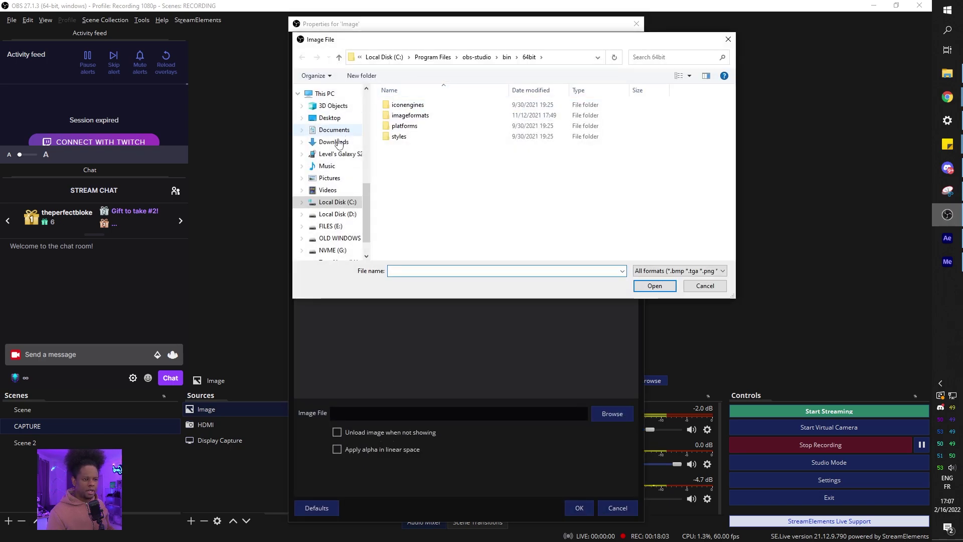
scroll(335, 150, "up", 5)
scroll(340, 160, "up", 2)
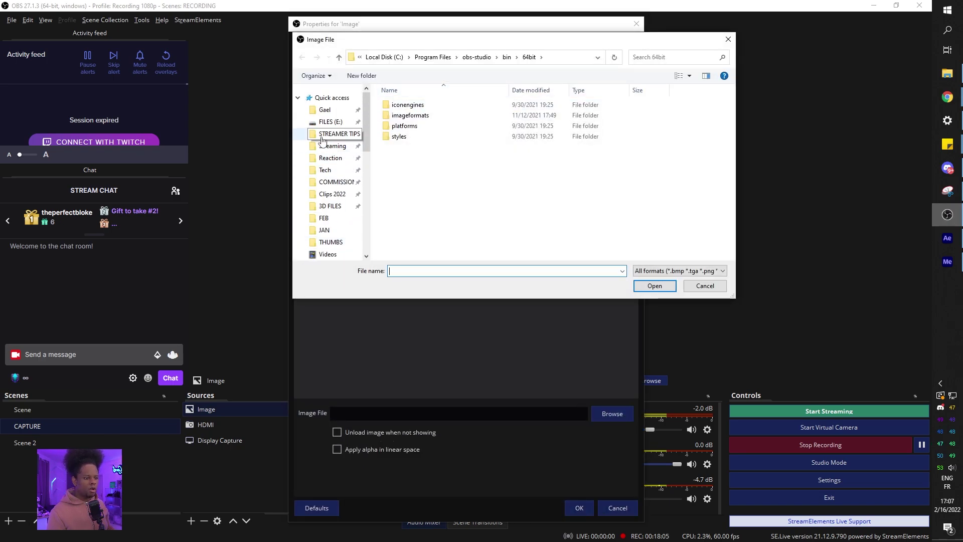
left_click(336, 182)
double_click(442, 199)
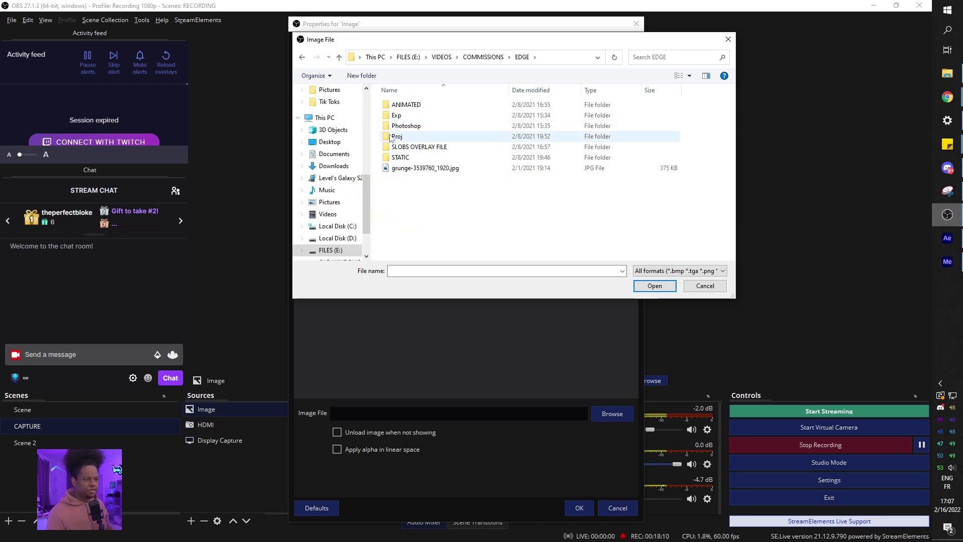
left_click(400, 119)
double_click(400, 119)
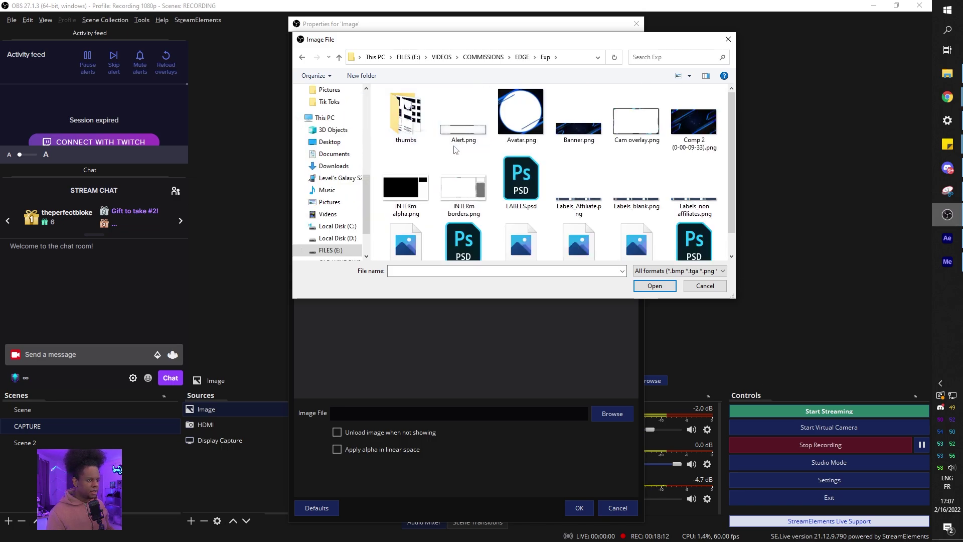
scroll(507, 184, "down", 1)
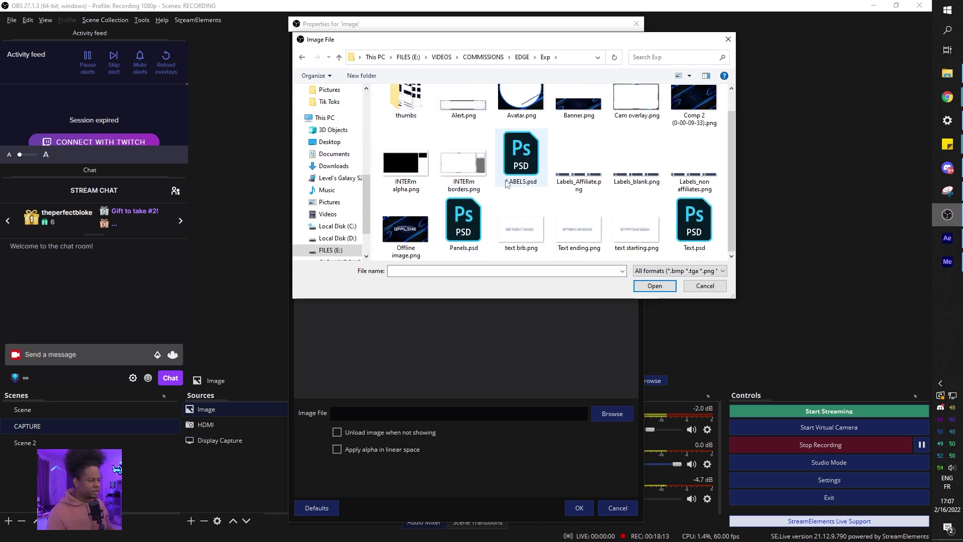
double_click(579, 173)
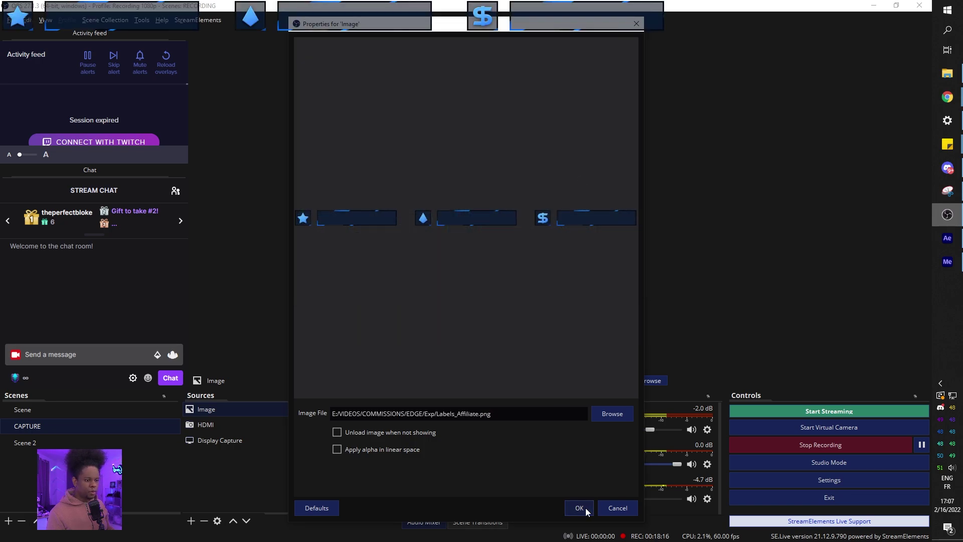
left_click(580, 508)
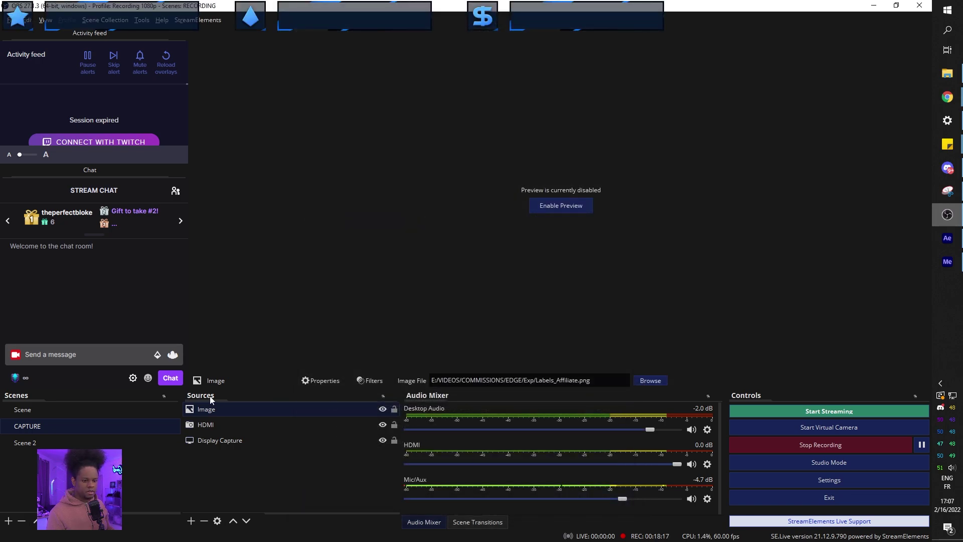
Step: Enable the preview and drag the affiliate labels image to the bottom of the canvas
left_click(557, 204)
left_click_drag(472, 41, 592, 339)
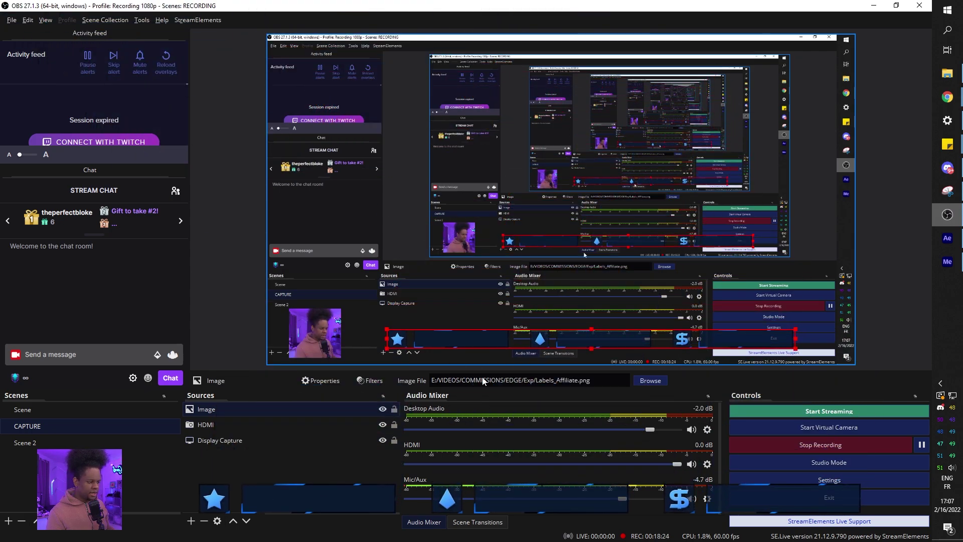
left_click(302, 481)
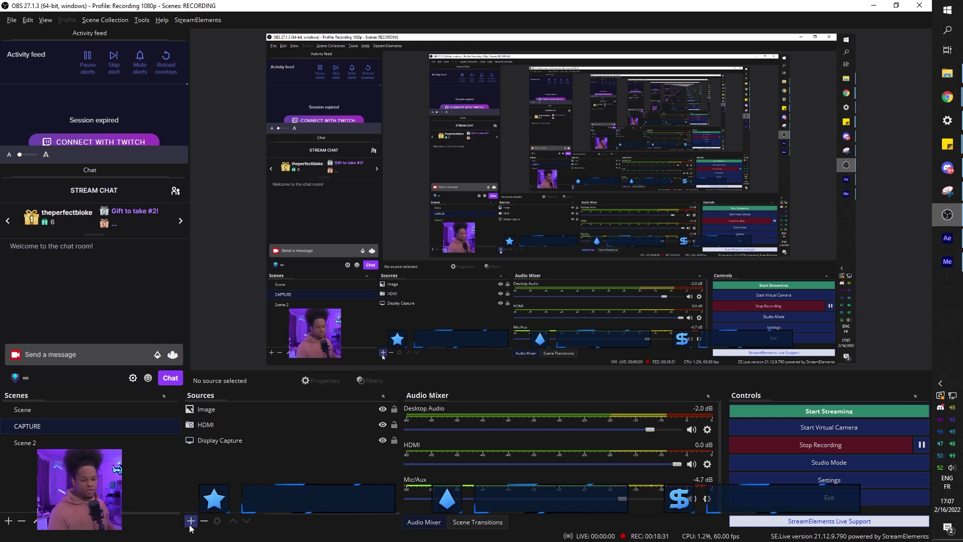
right_click(478, 246)
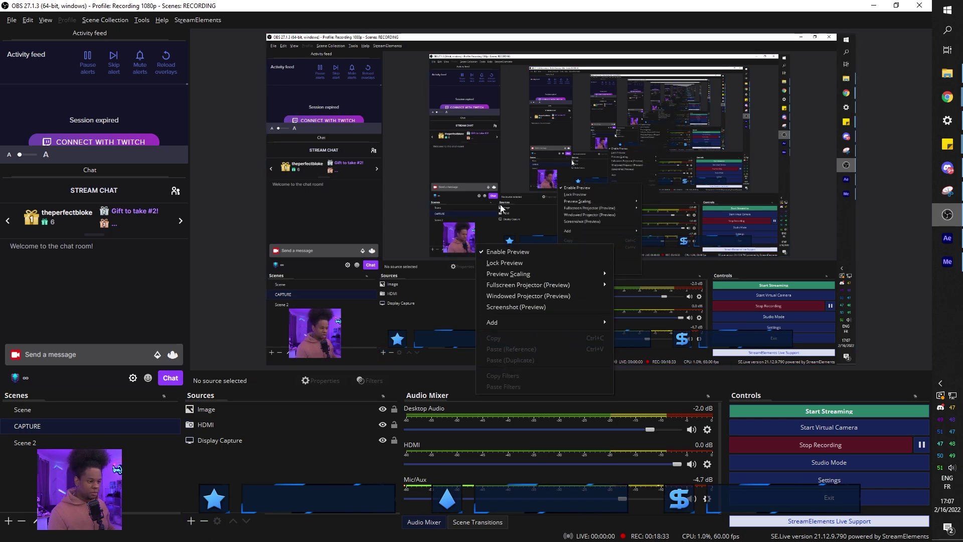
Step: Add a Media Source playing Green screen.webm from Streaming/Animated mask source
left_click(507, 251)
left_click(191, 520)
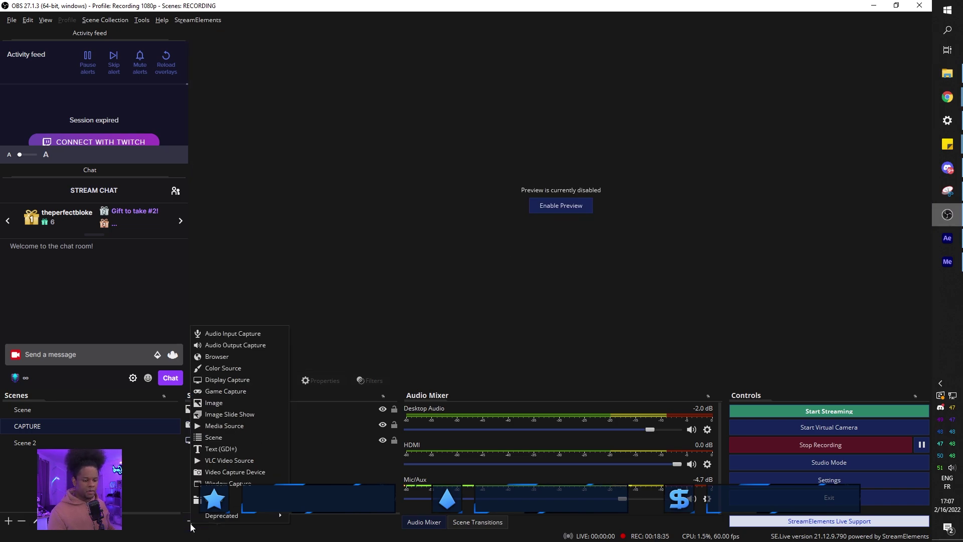
left_click(233, 427)
left_click(483, 341)
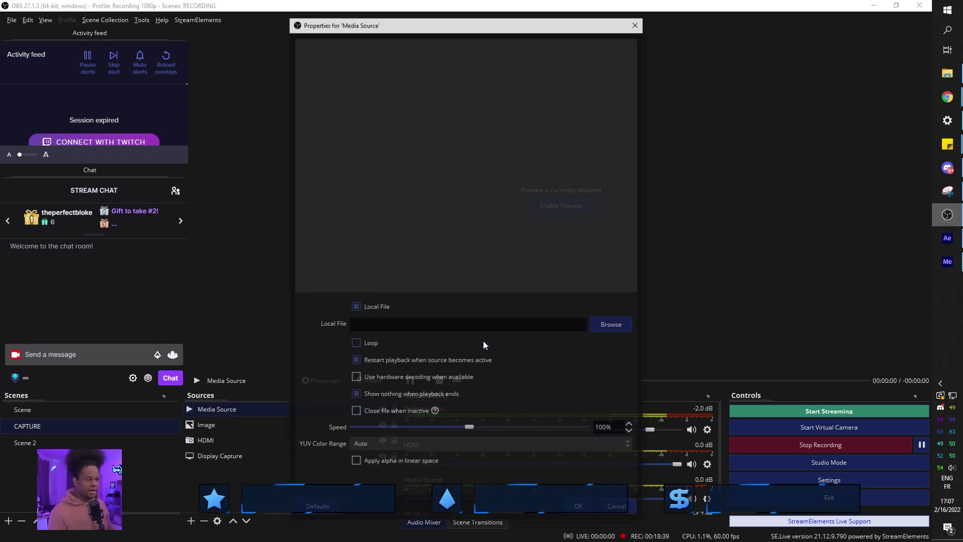
left_click(619, 329)
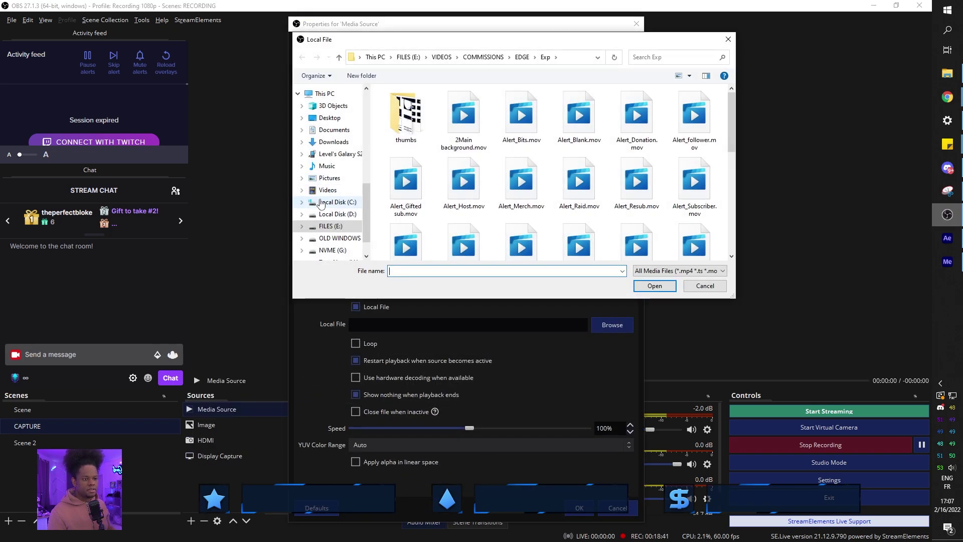
scroll(321, 202, "up", 3)
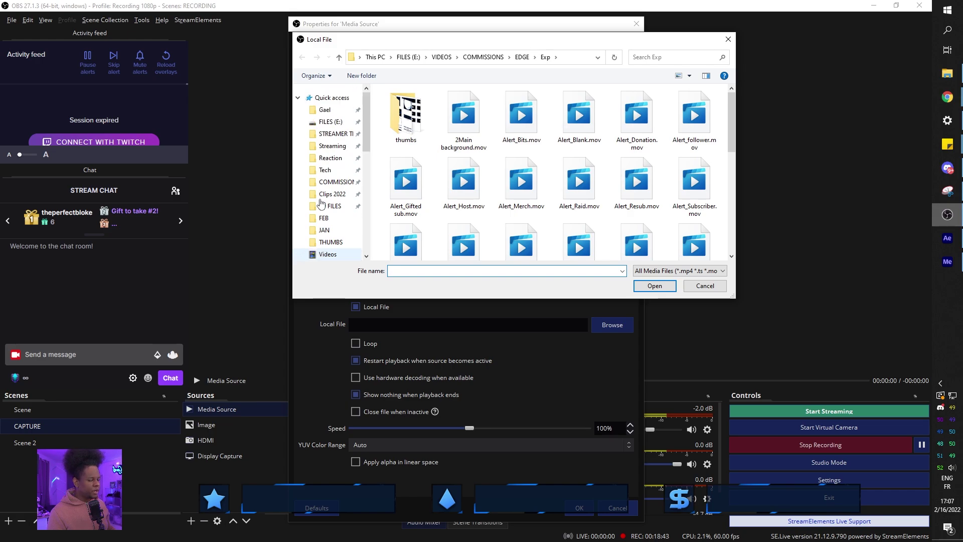
left_click(330, 146)
double_click(416, 126)
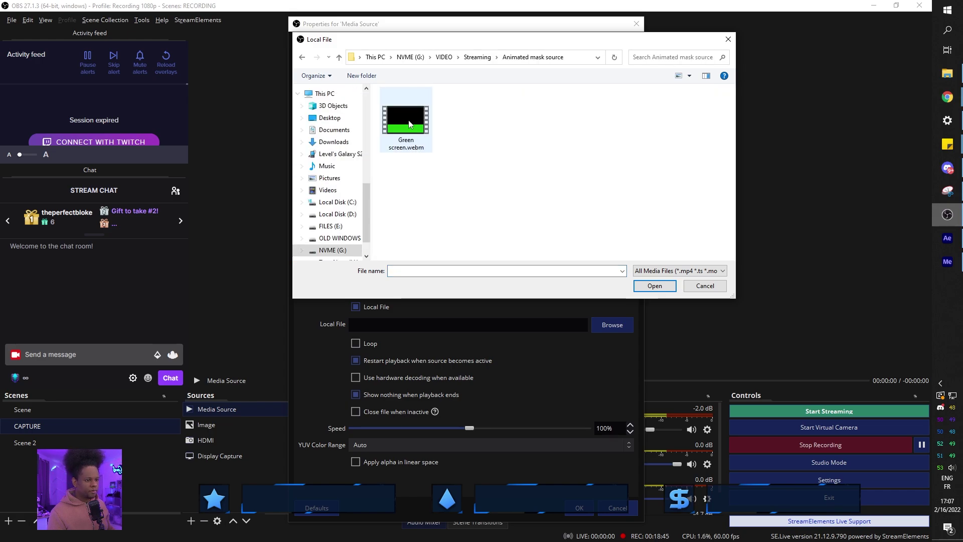
left_click(409, 113)
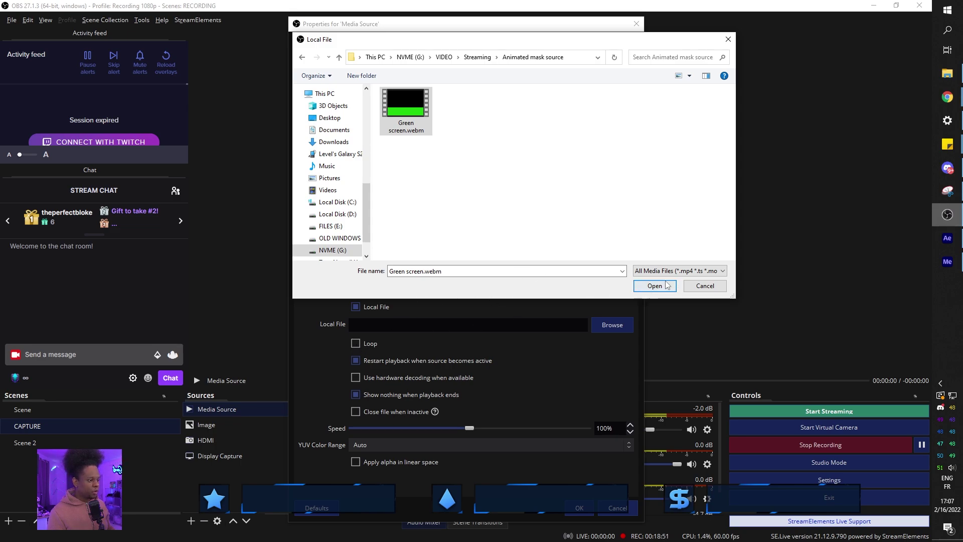
left_click(650, 287)
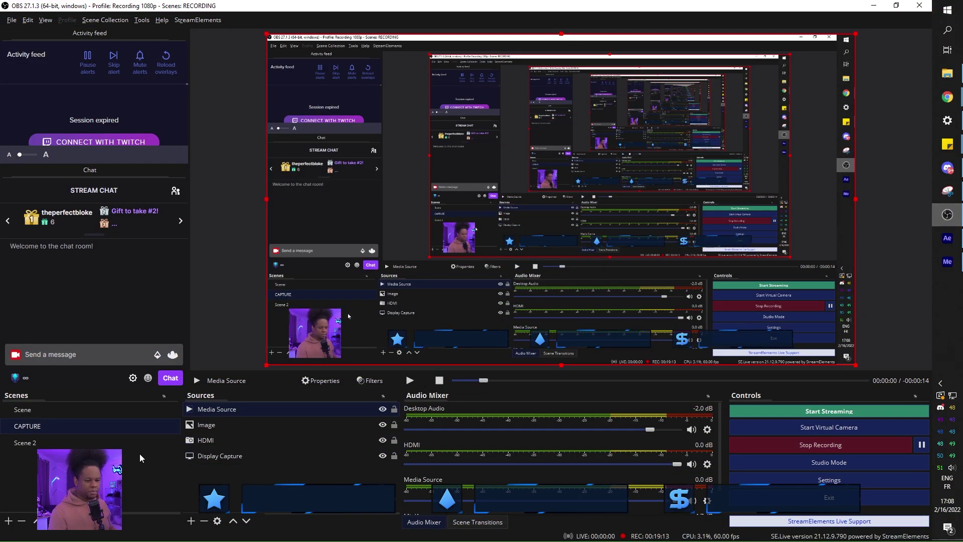
Step: Disable the preview and add the Image source to the selection alongside the media source
right_click(515, 196)
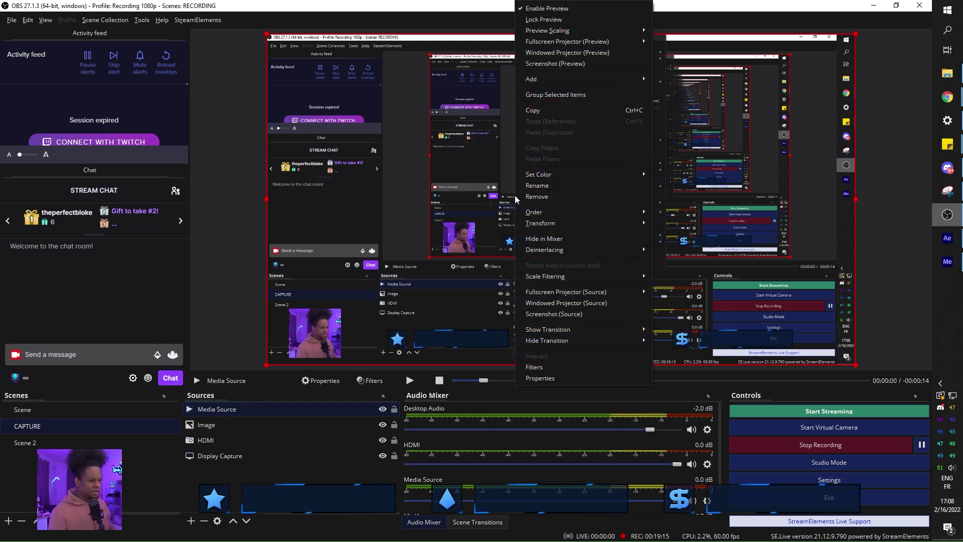
left_click(542, 7)
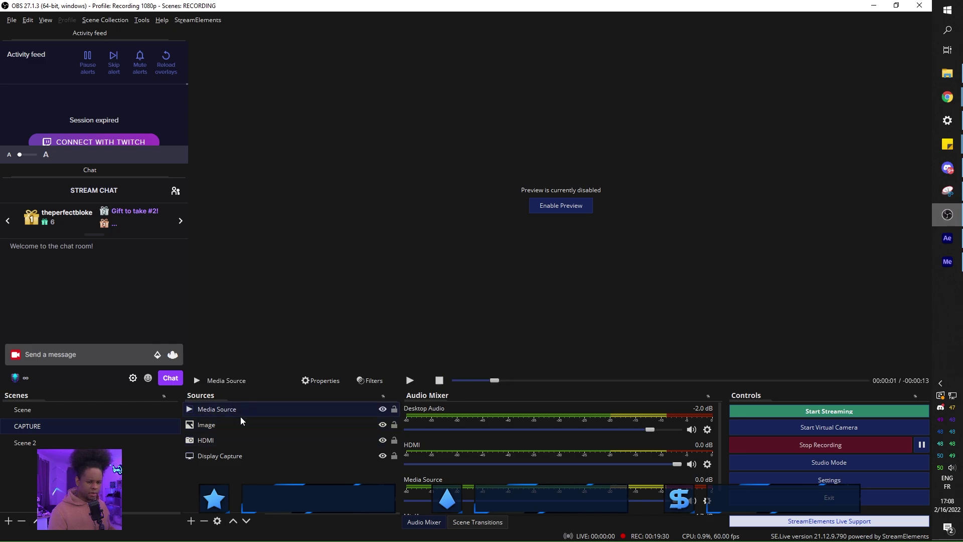
left_click(237, 427, "ctrl")
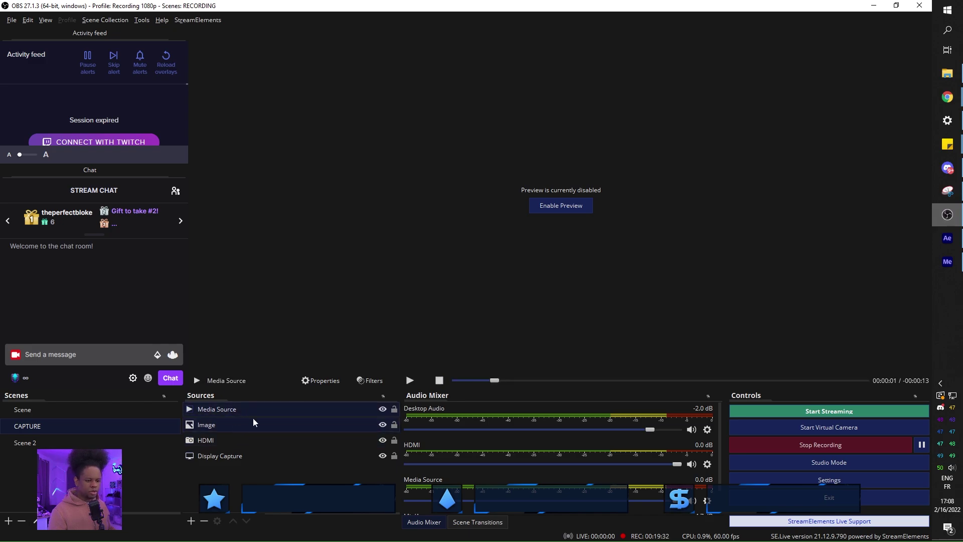
Step: Group the Media Source and Image sources into a group named labels
right_click(244, 427)
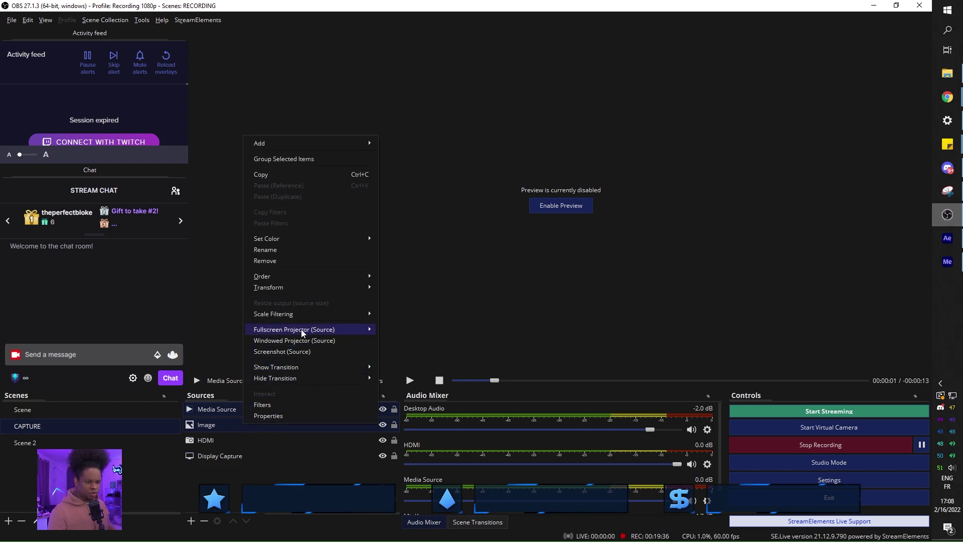
left_click(314, 160)
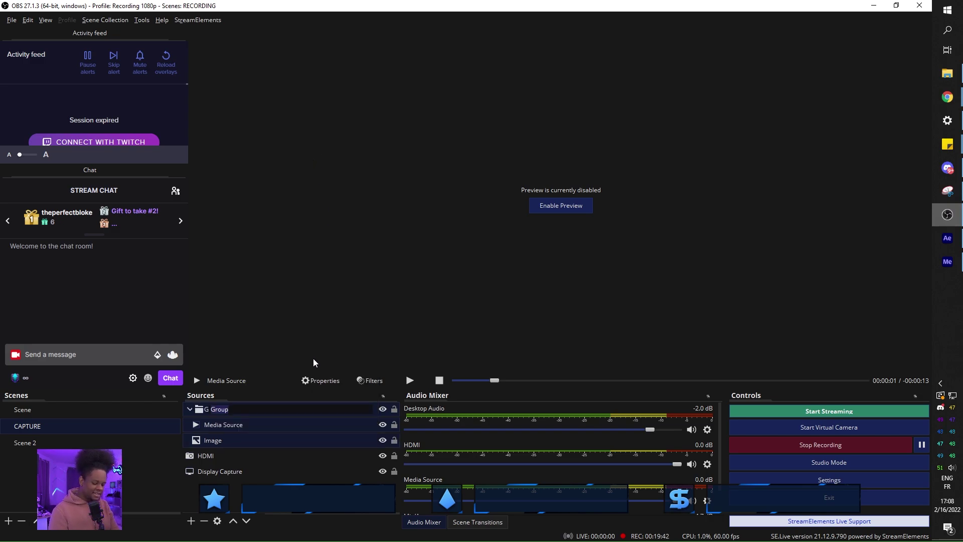
type("labels")
key("Return")
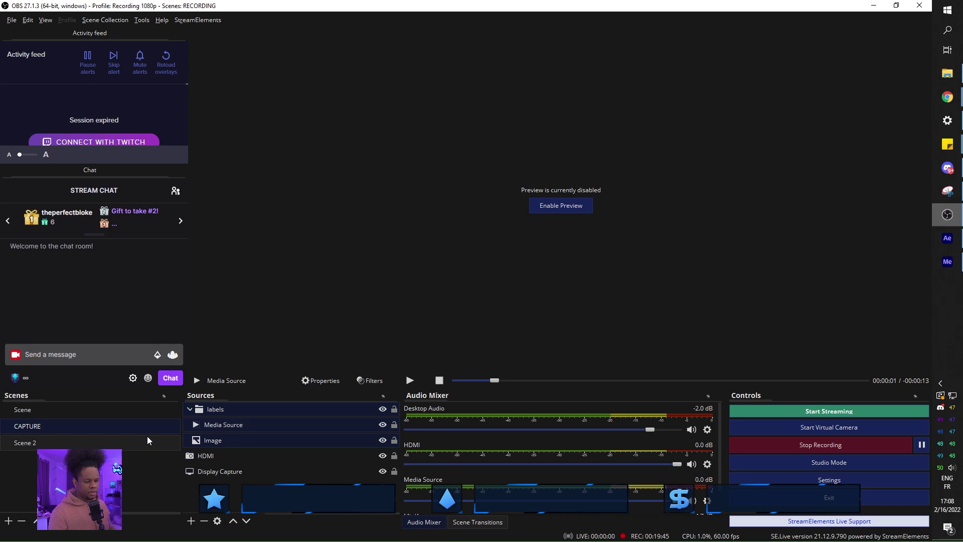
Step: Collapse the labels group and bring up its context menu to reach Filters
left_click(189, 410)
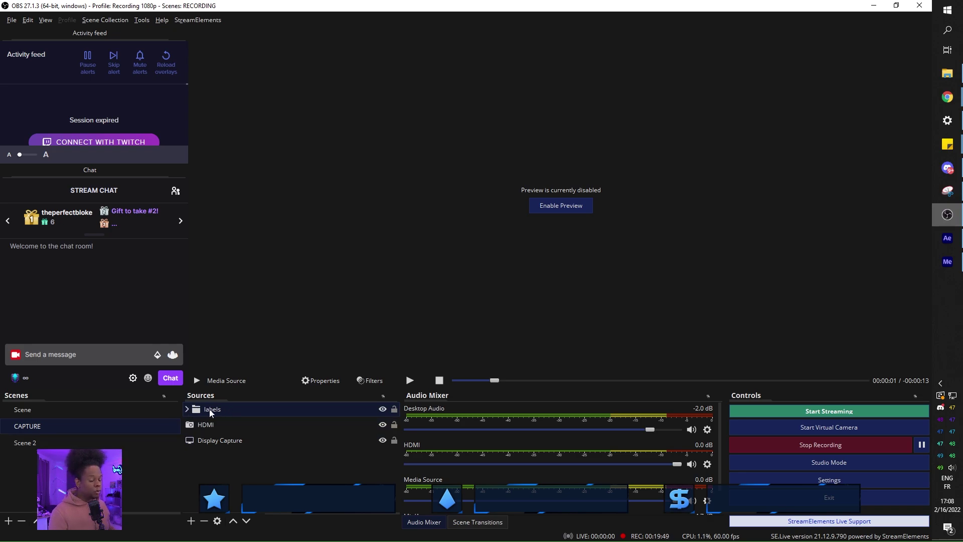
right_click(211, 412)
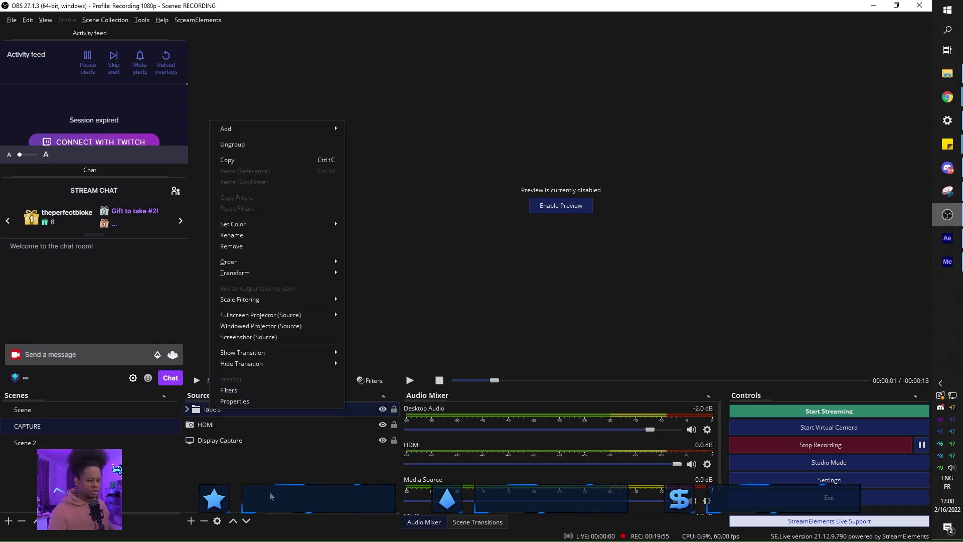
left_click(266, 476)
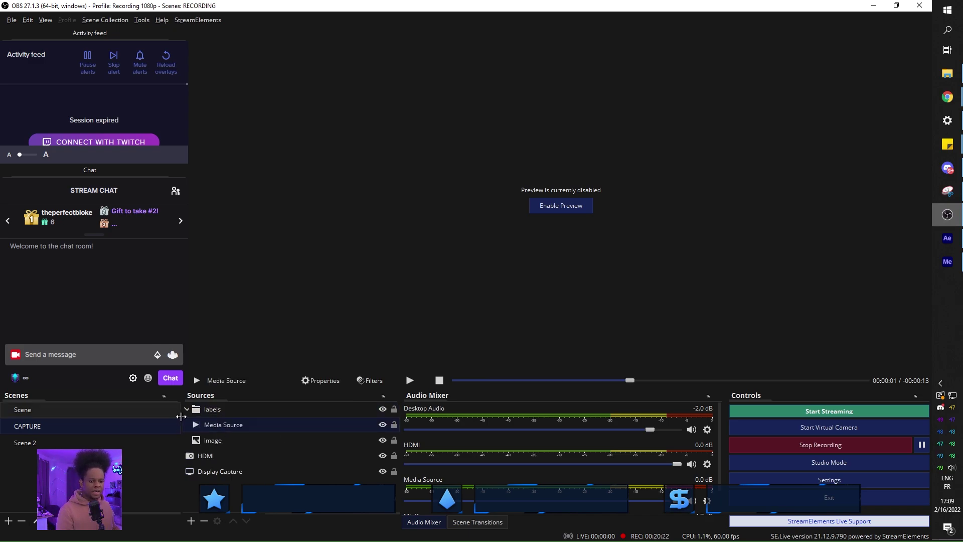
left_click(187, 411)
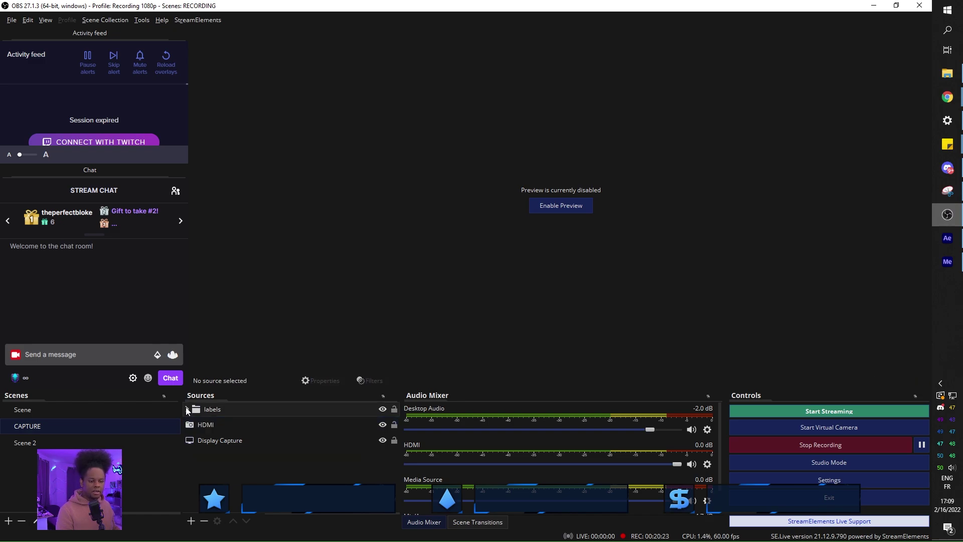
right_click(221, 411)
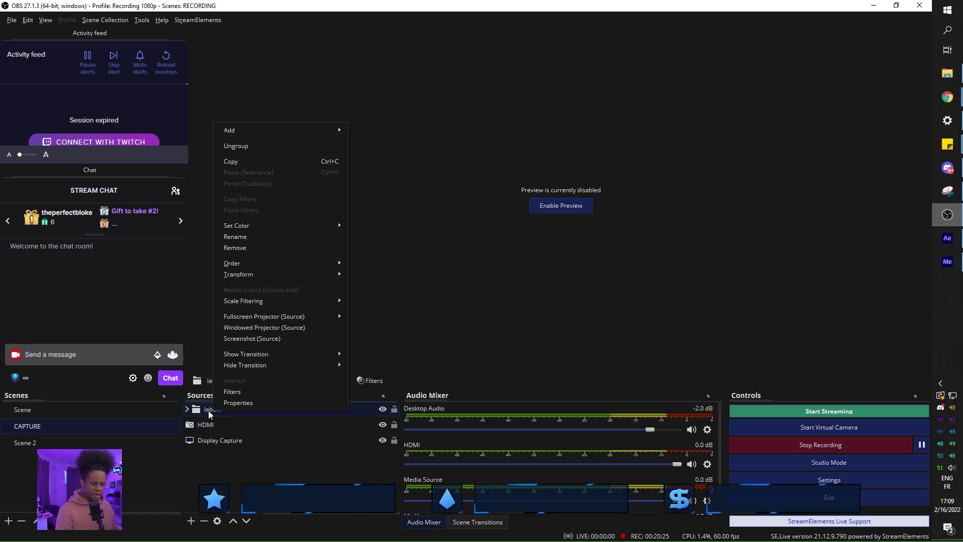
Step: Add a green Chroma Key filter (similarity 400, smoothness 80) to the labels group
left_click(241, 394)
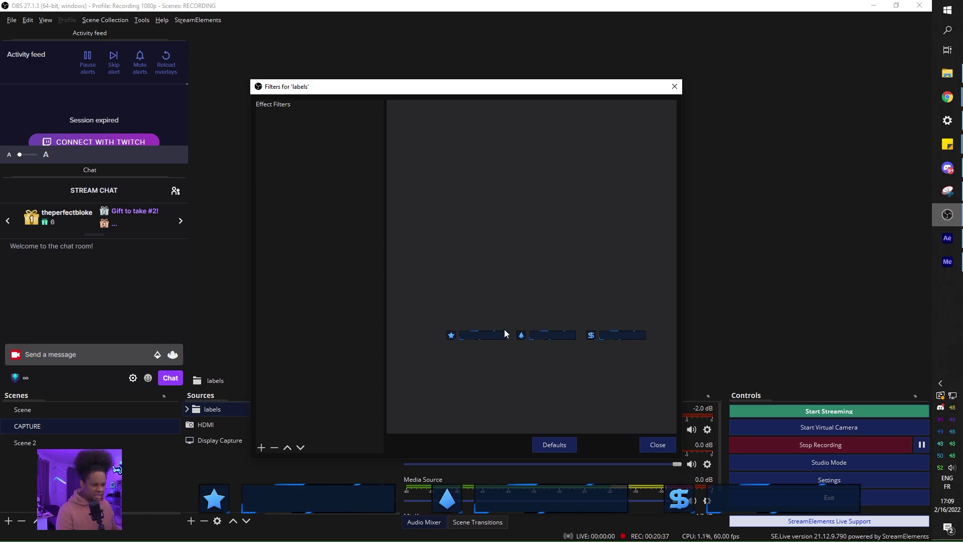
left_click(261, 449)
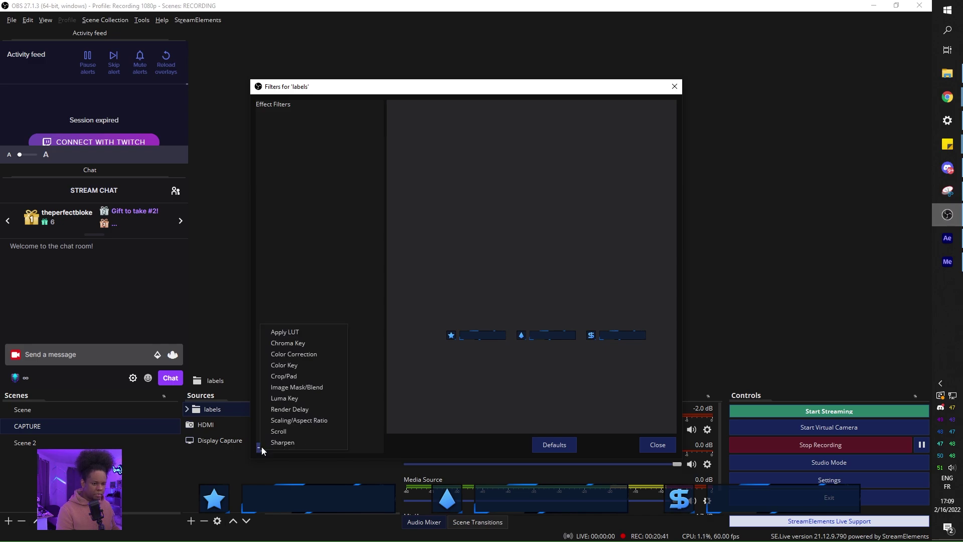
left_click(284, 345)
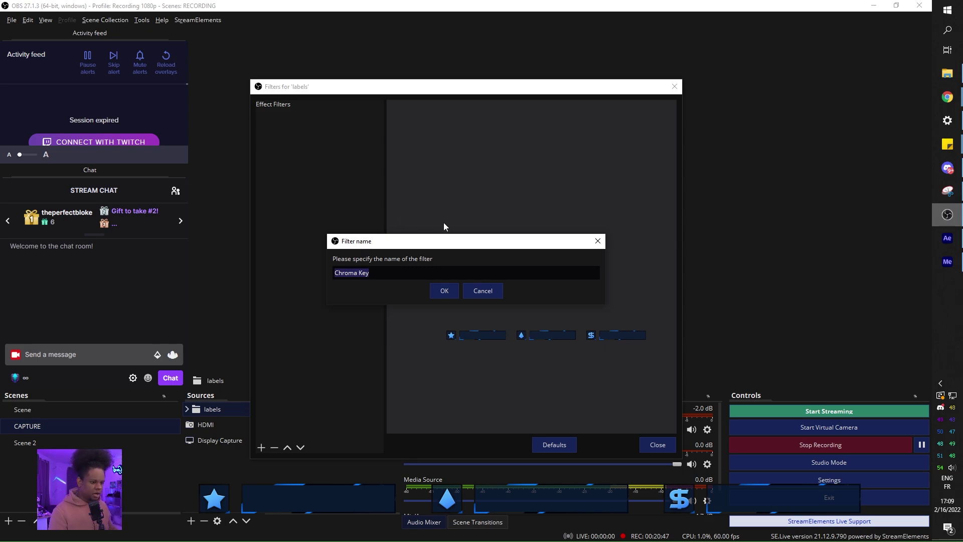
left_click(444, 292)
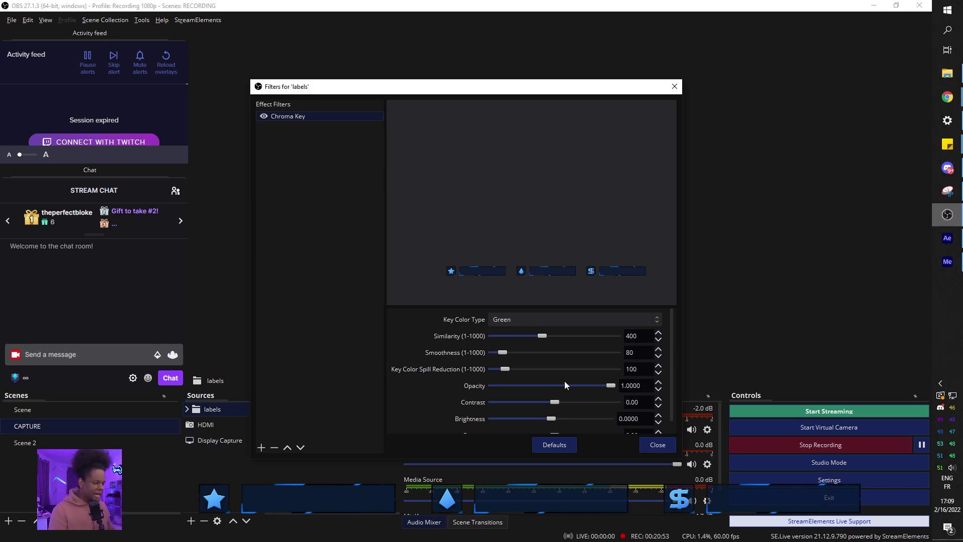
left_click(657, 445)
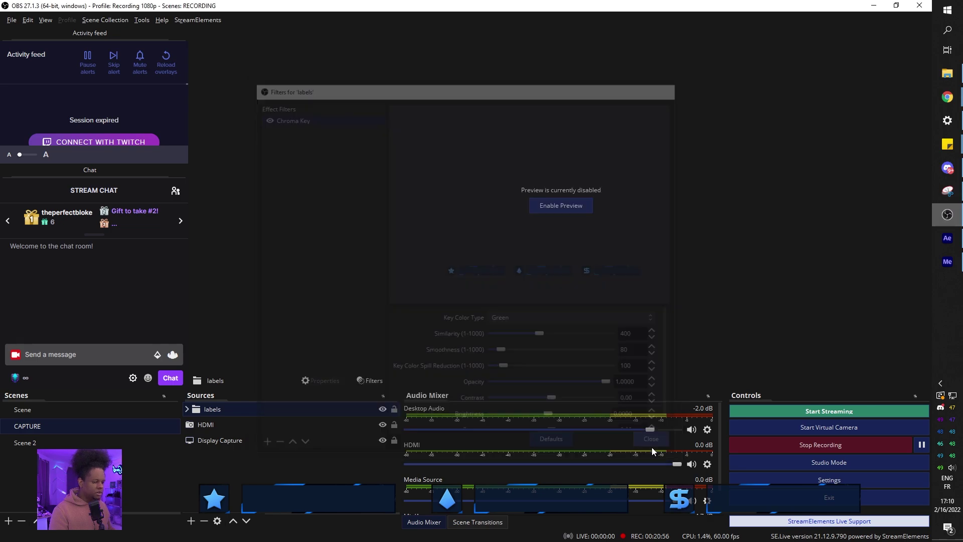
Step: Restart the Green screen.webm Media Source inside the labels group and re-enable the canvas preview
left_click(187, 409)
left_click(224, 426)
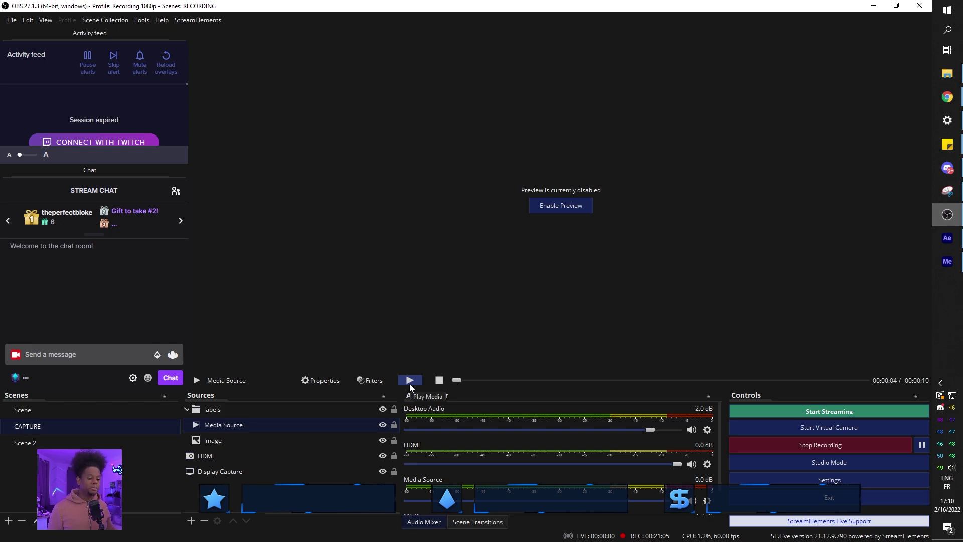
left_click(409, 384)
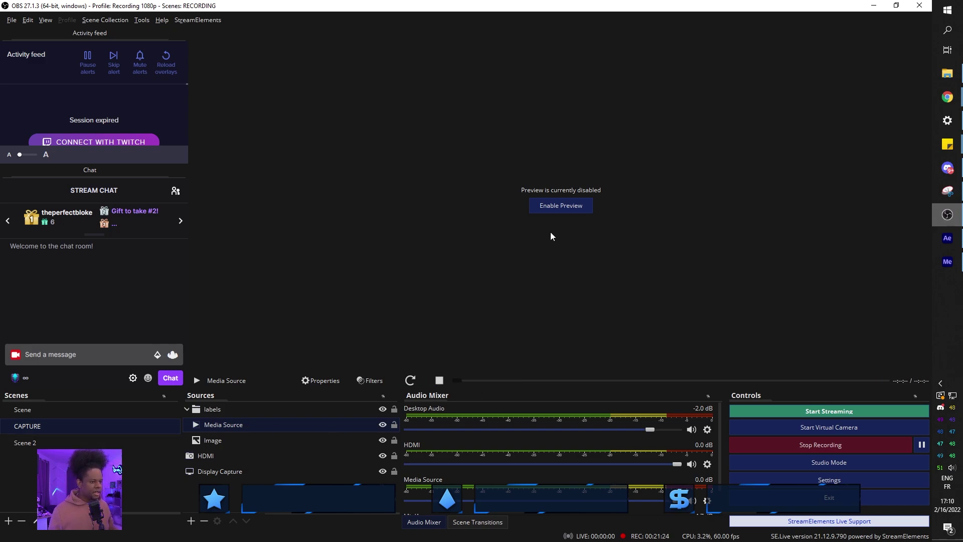
left_click(546, 205)
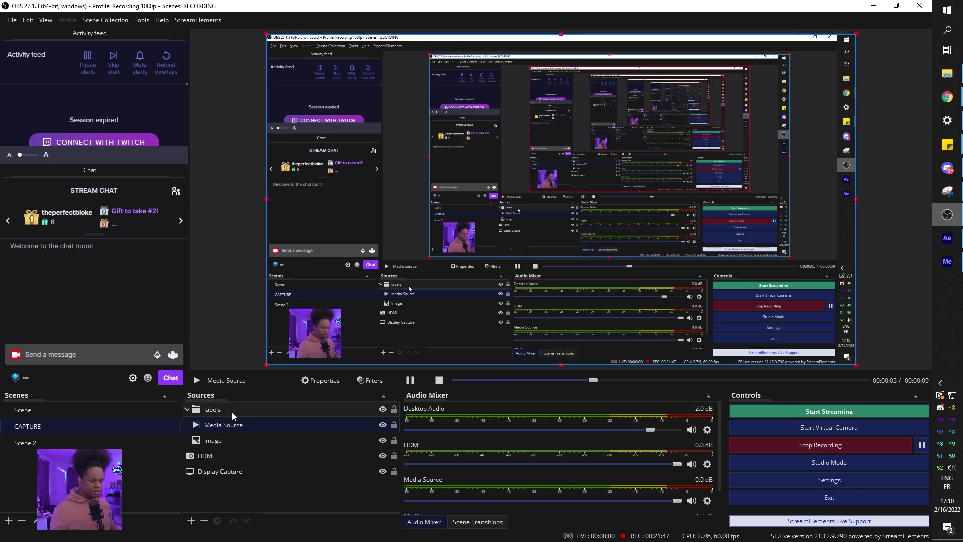
Step: Select the labels group's Image and Media Source, then switch the canvas preview off
left_click(229, 441)
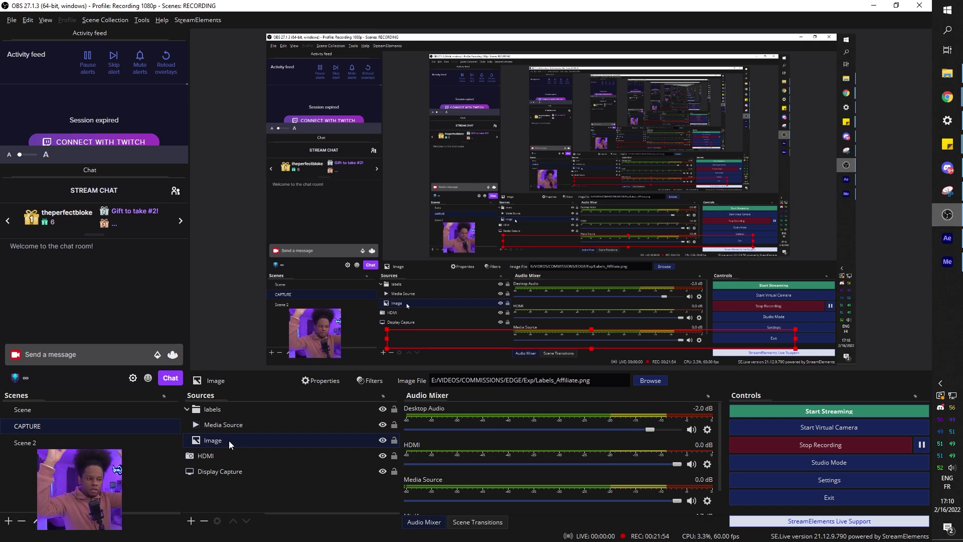
left_click(232, 425)
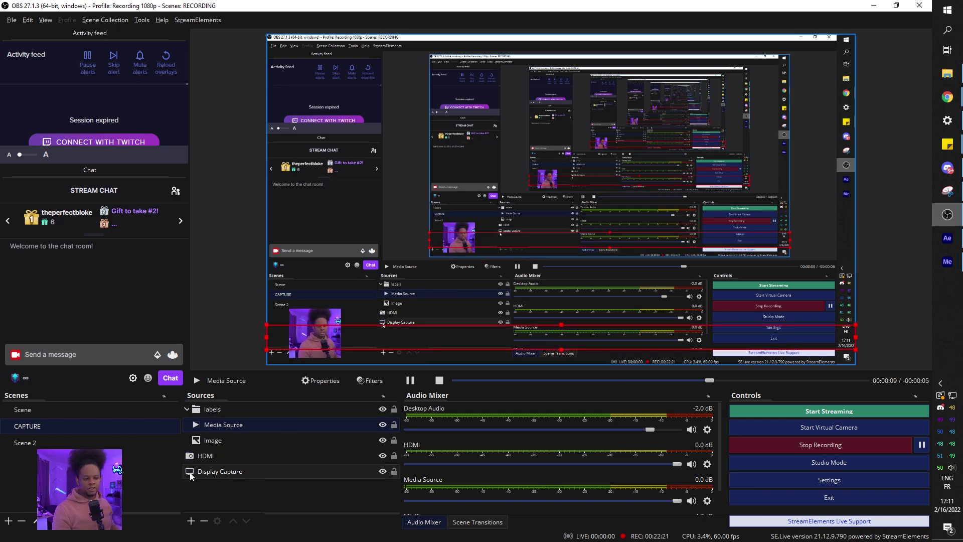
left_click(209, 487)
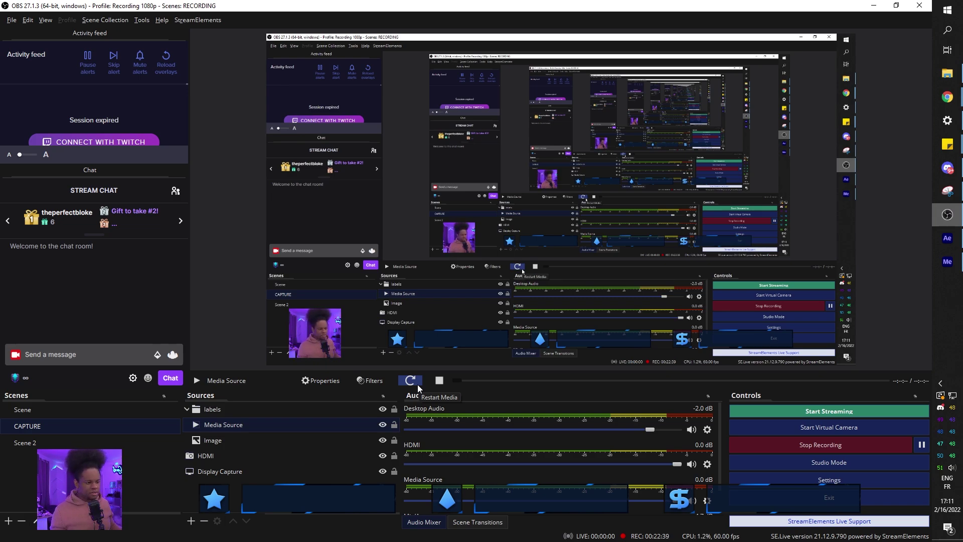
right_click(536, 166)
left_click(545, 171)
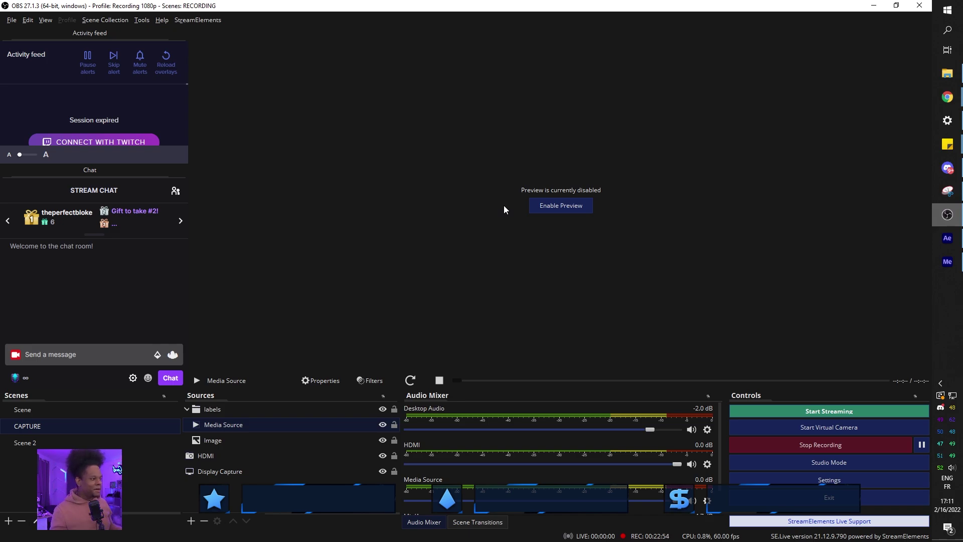
Step: Re-enable the preview and paste a reference copy of the Media Source above the labels group
left_click(536, 207)
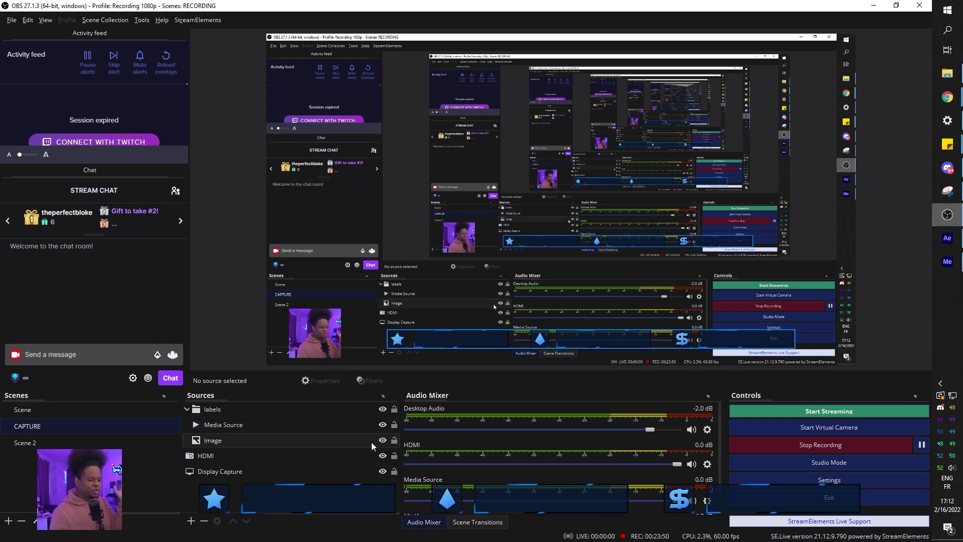
left_click(241, 430)
right_click(234, 429)
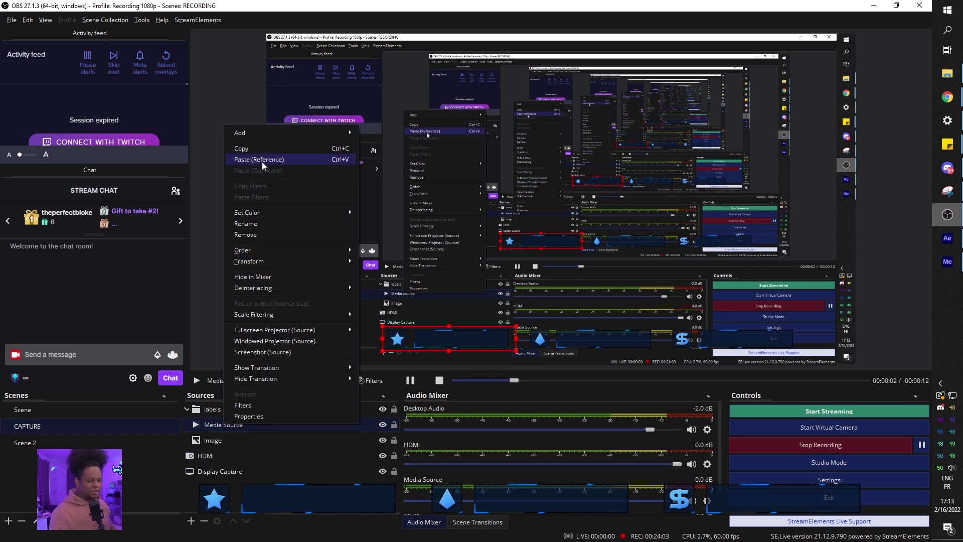
left_click(262, 161)
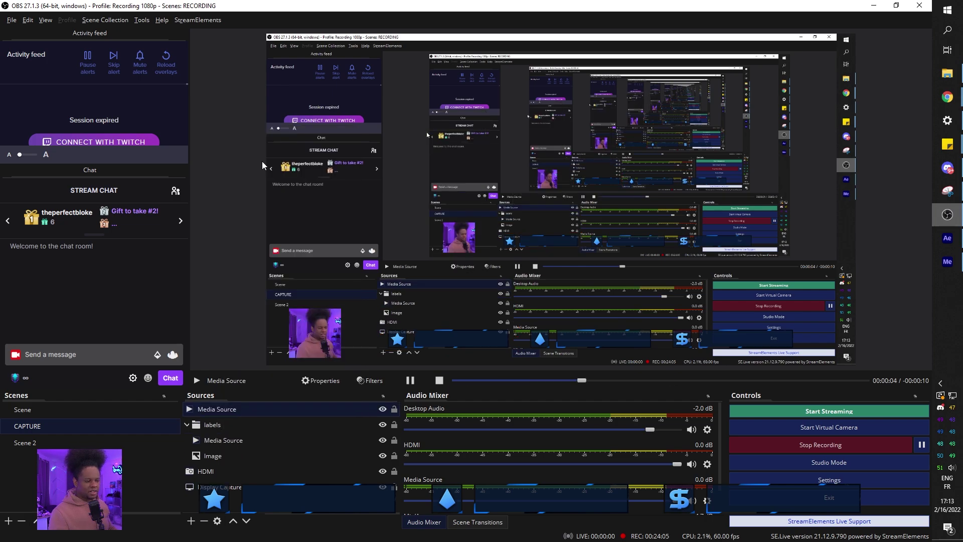
Step: Add a Render Delay filter of 200 ms to the pasted Media Source reference
right_click(212, 408)
left_click(225, 390)
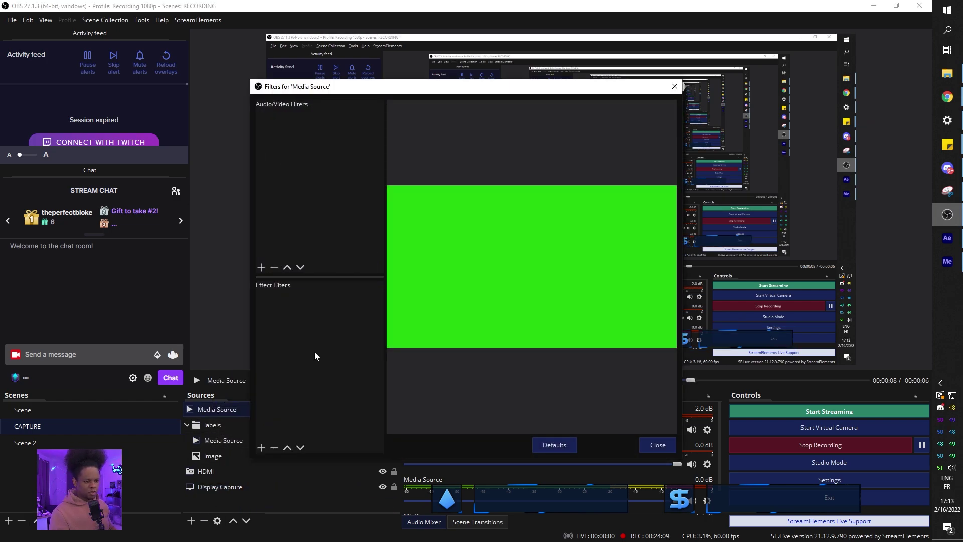
left_click(261, 448)
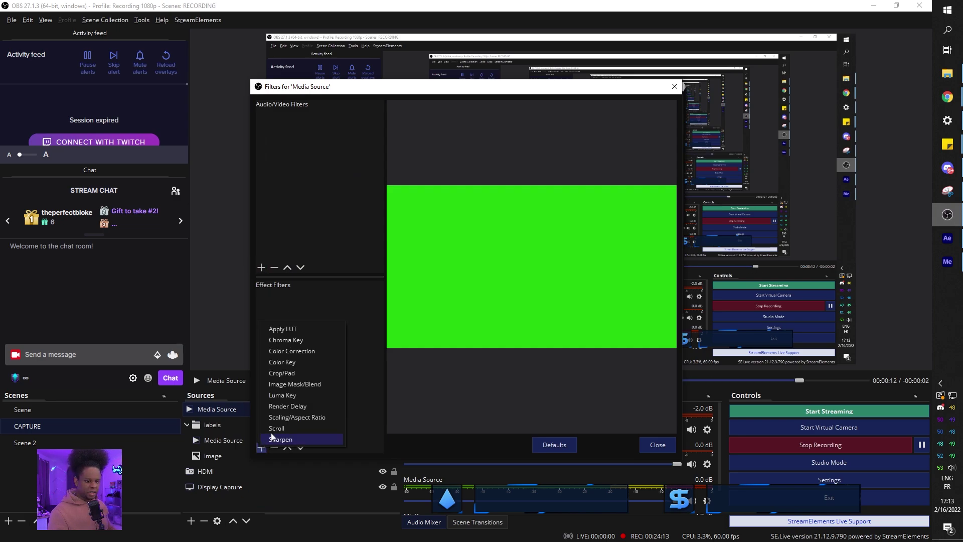
left_click(303, 406)
left_click(438, 290)
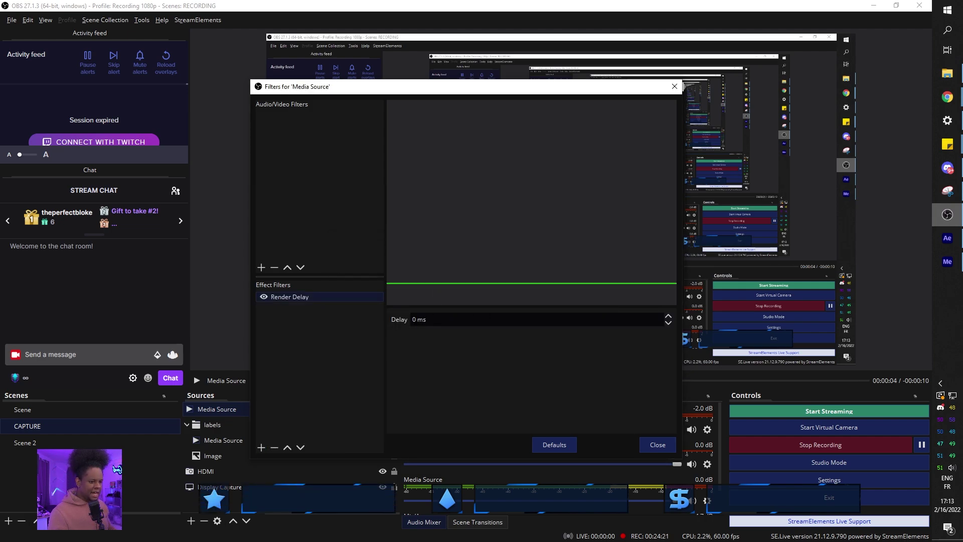
double_click(411, 321)
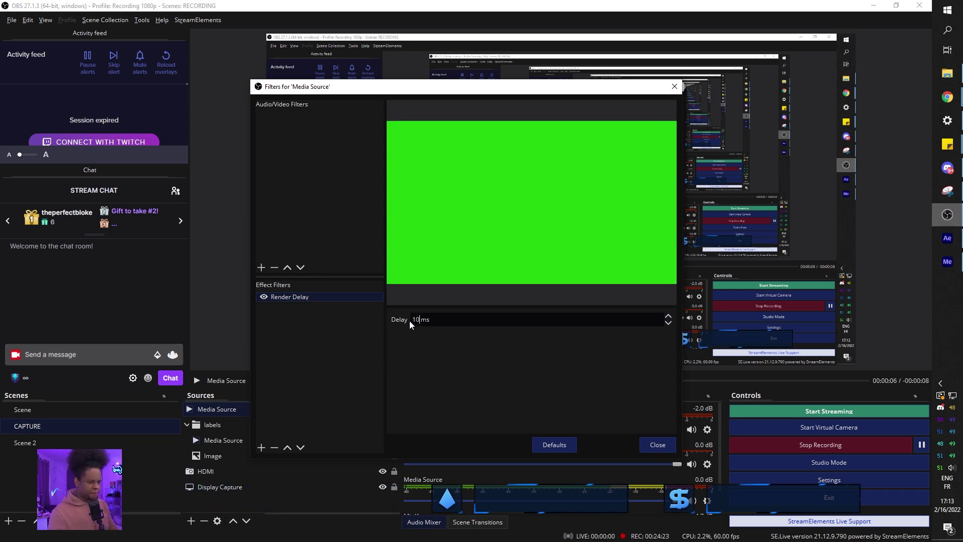
type("20")
left_click(655, 445)
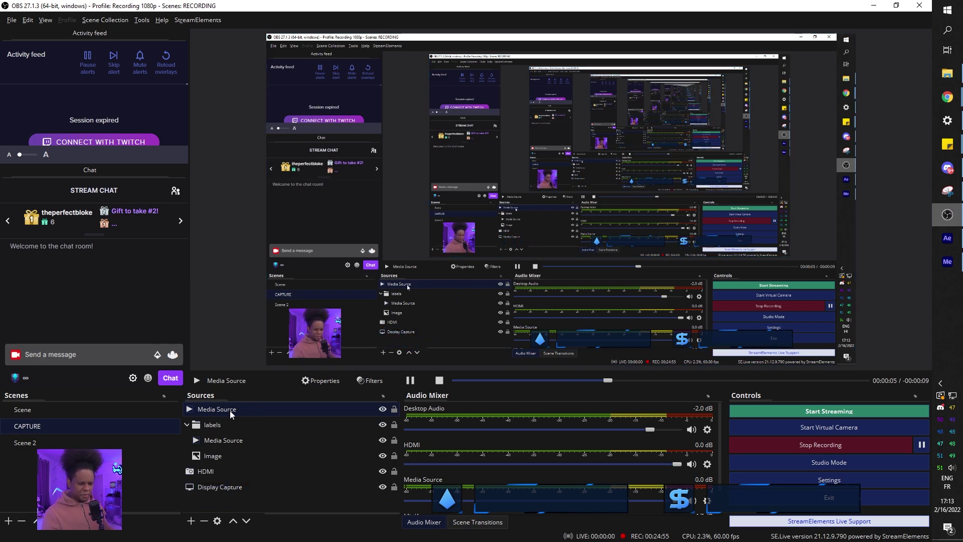
Step: Remove the top Media Source, then paste a new reference of it into the labels group
left_click(203, 521)
left_click(483, 288)
right_click(226, 424)
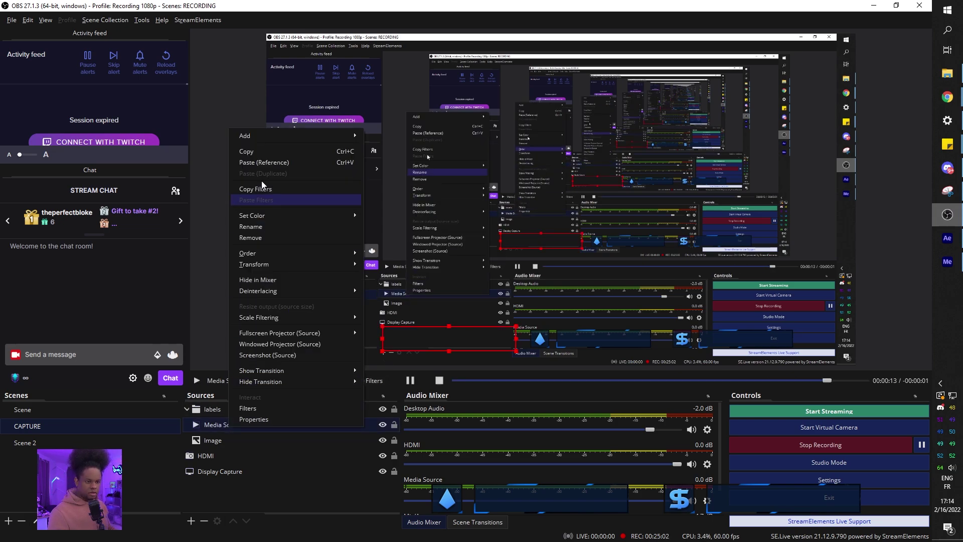
left_click(241, 151)
right_click(226, 424)
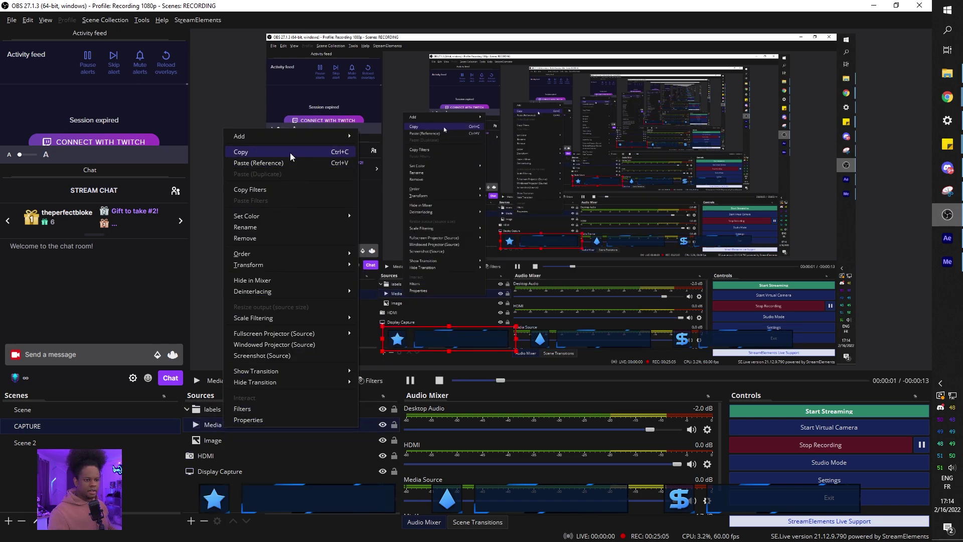
left_click(258, 162)
left_click_drag(223, 414, 227, 432)
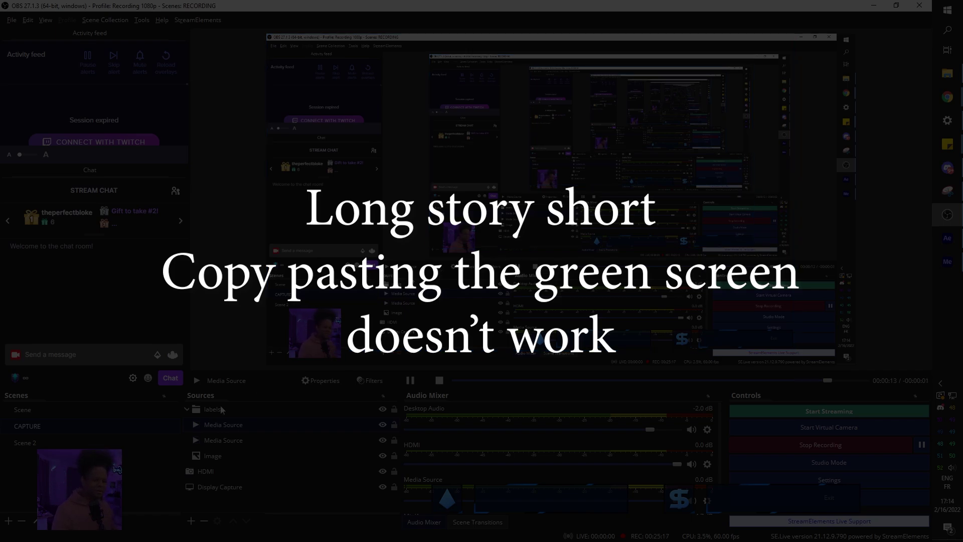
Step: Check the second Media Source's options, then disable the canvas preview
right_click(233, 441)
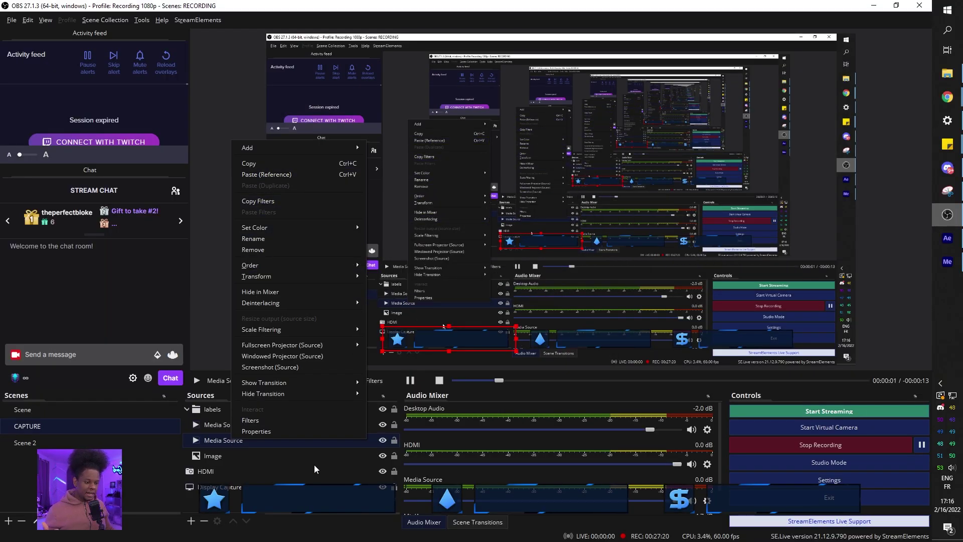
right_click(604, 181)
left_click(644, 7)
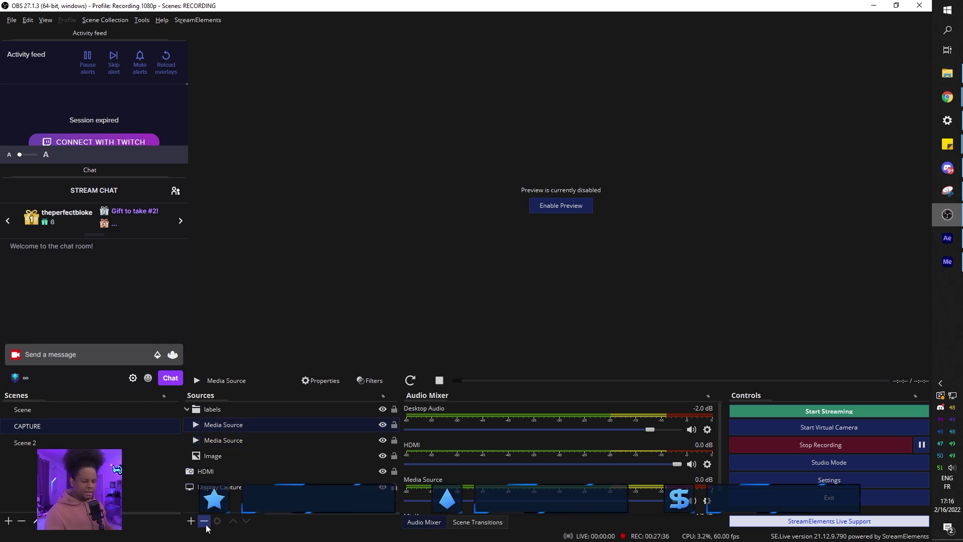
Step: Replace the duplicate with a new Media Source 2 playing Green screen.webm
left_click(204, 521)
key("Return")
left_click(190, 521)
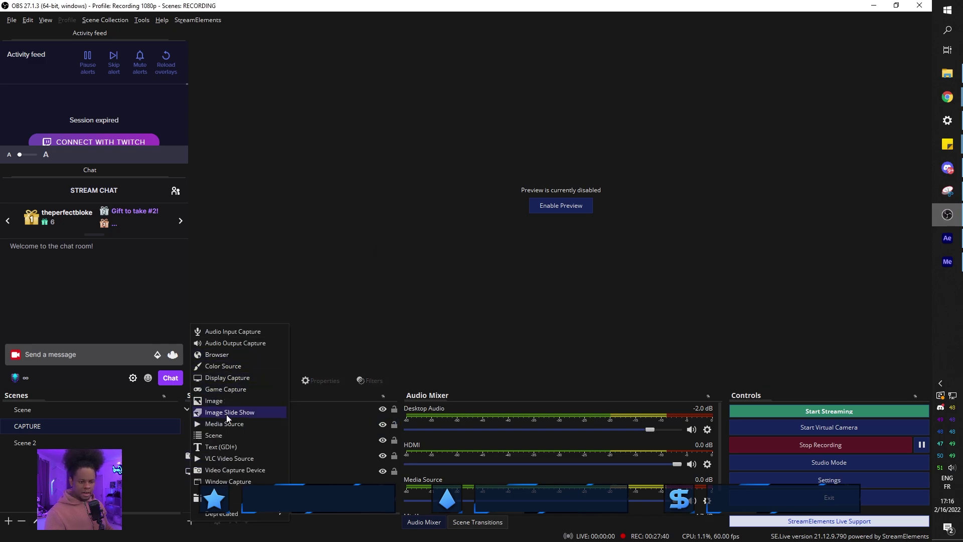
left_click(226, 424)
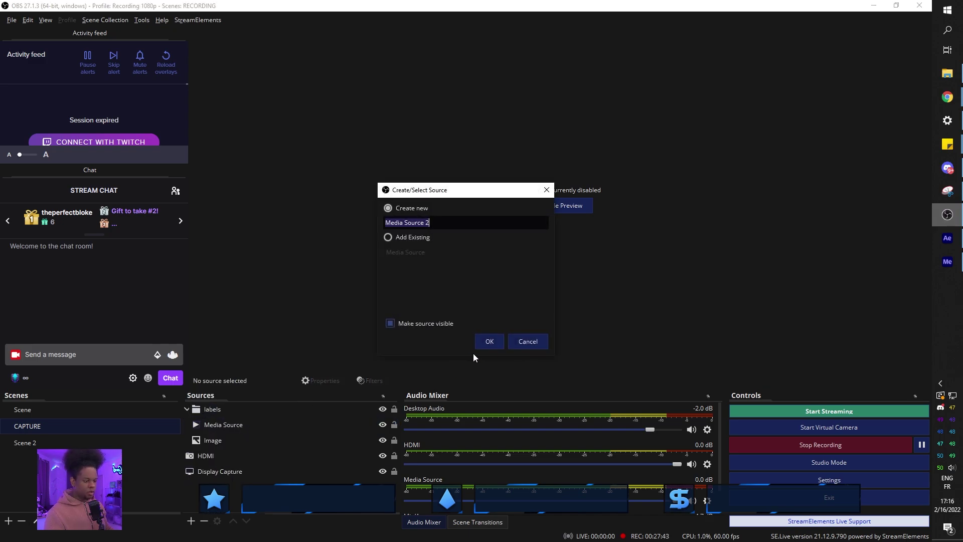
left_click(487, 343)
left_click(607, 326)
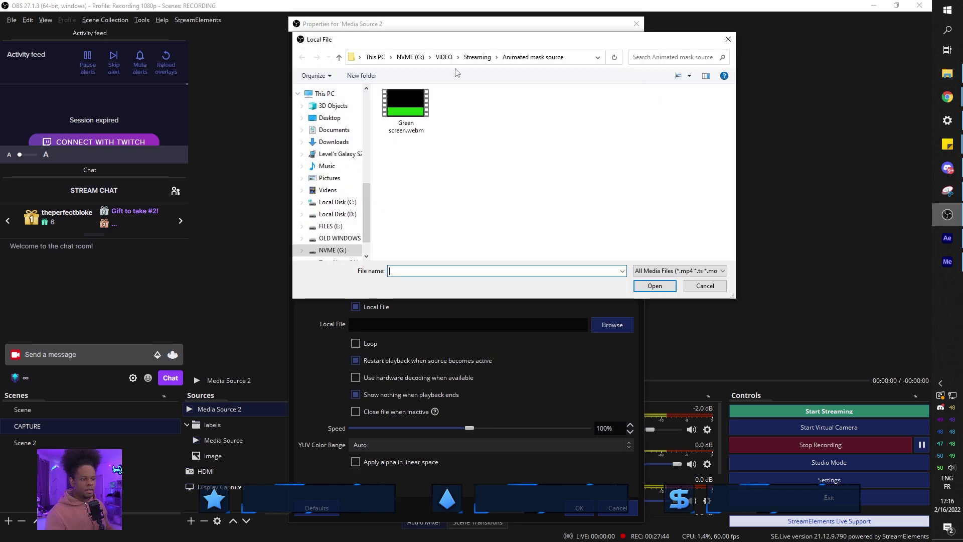
double_click(398, 97)
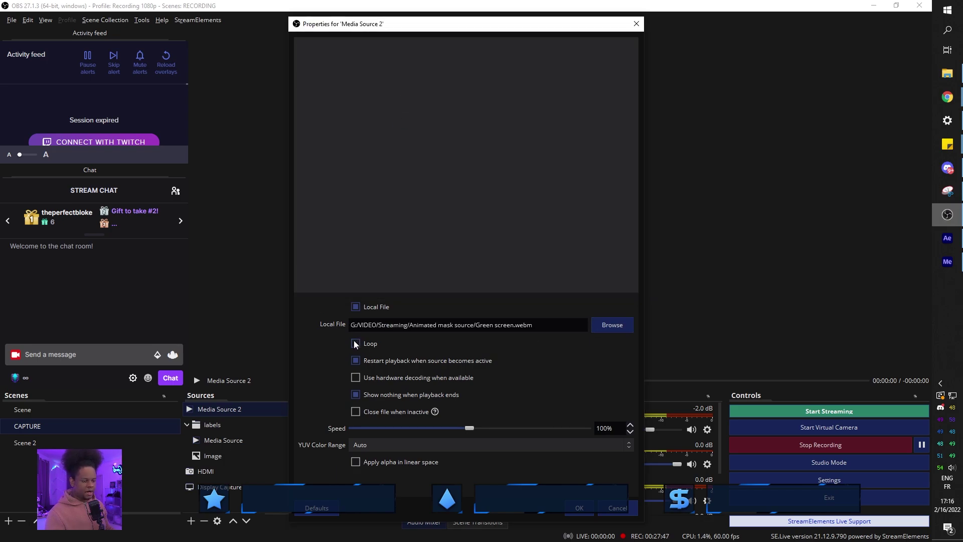
left_click(570, 508)
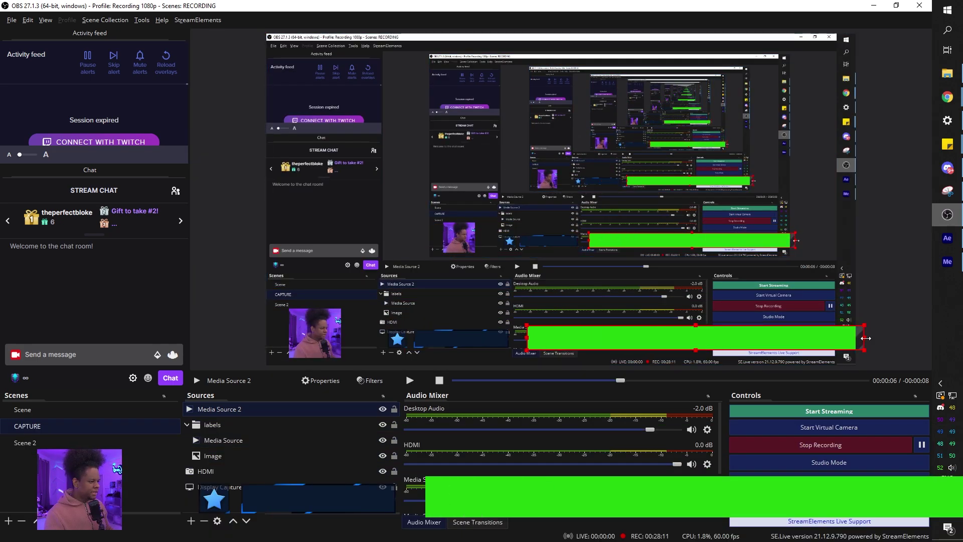
Step: Widen Media Source 2 to the right, play it, and move it into the labels group
left_click_drag(645, 325, 659, 327)
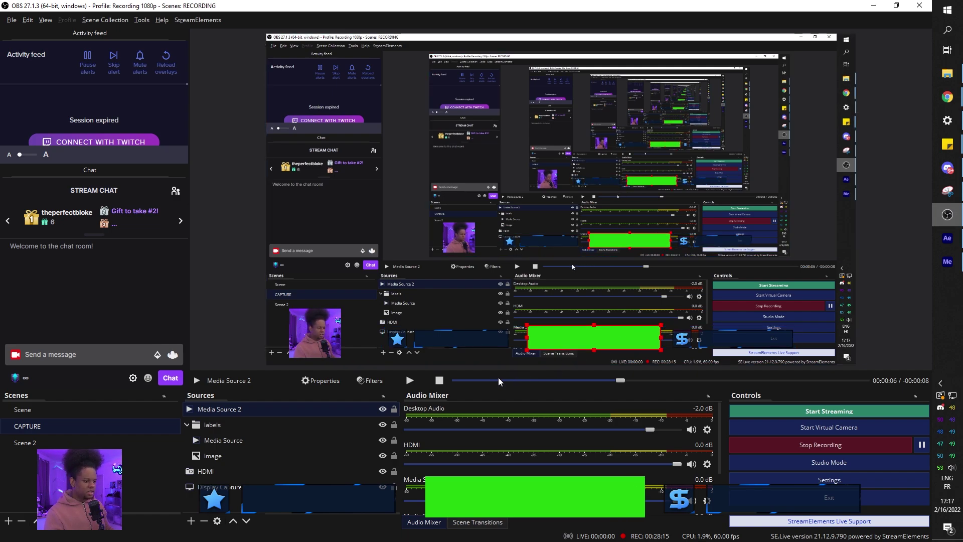
left_click(410, 381)
left_click_drag(227, 408, 227, 433)
Step: Add a Render Delay filter set to 500 ms to Media Source 2
right_click(228, 434)
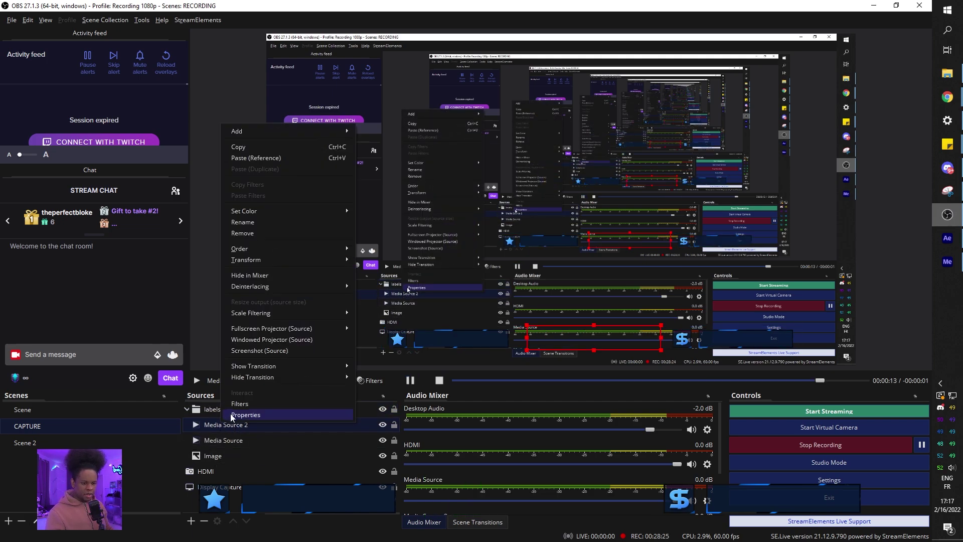
left_click(236, 406)
left_click(261, 448)
left_click(293, 410)
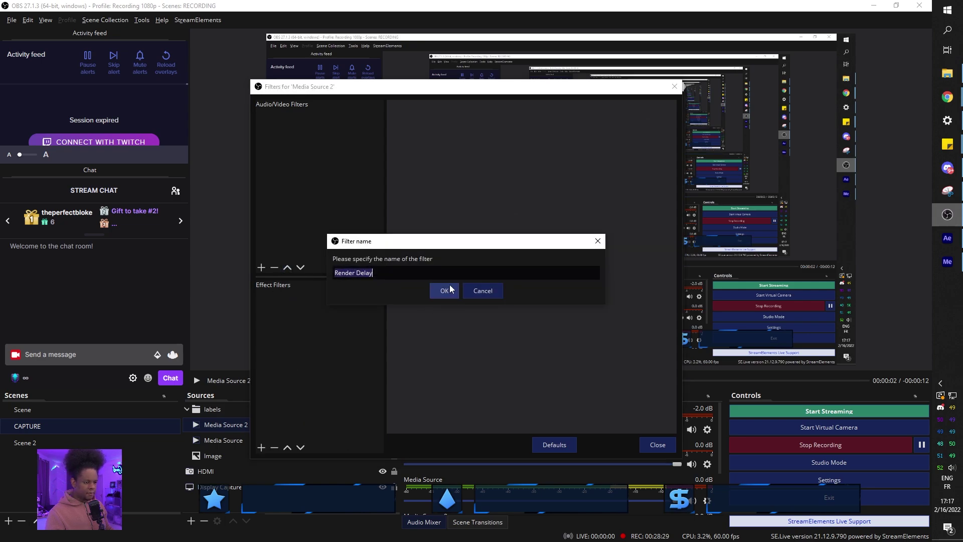
left_click(442, 289)
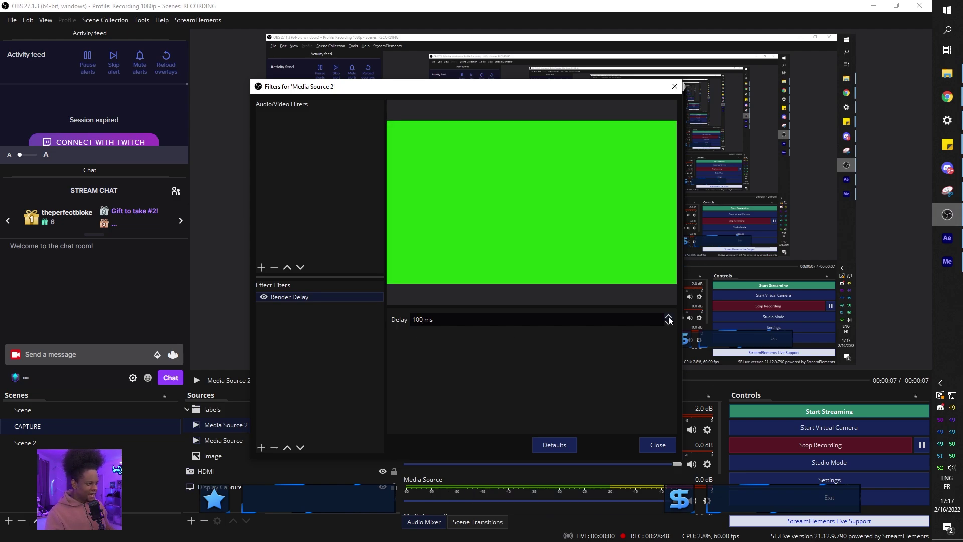
scroll(668, 319, "up", 14)
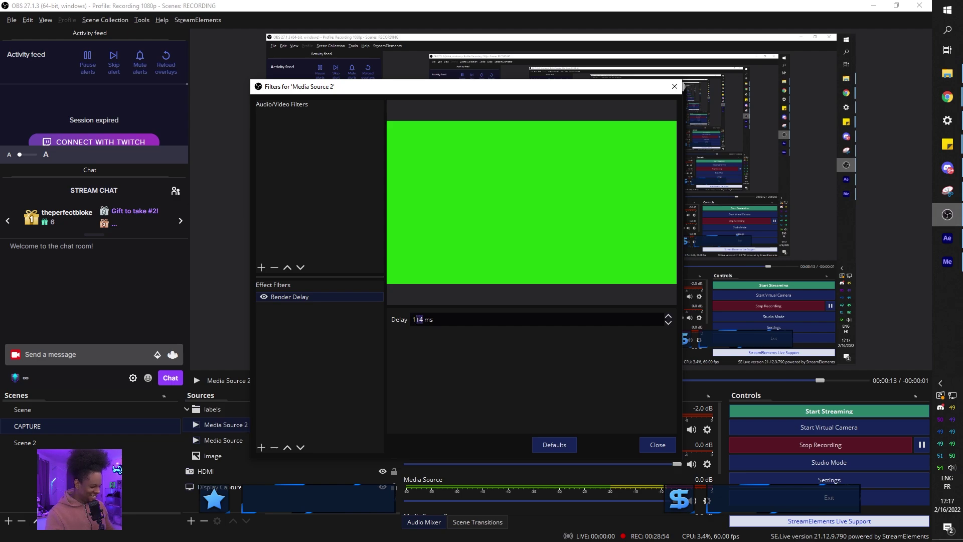
scroll(416, 320, "down", 14)
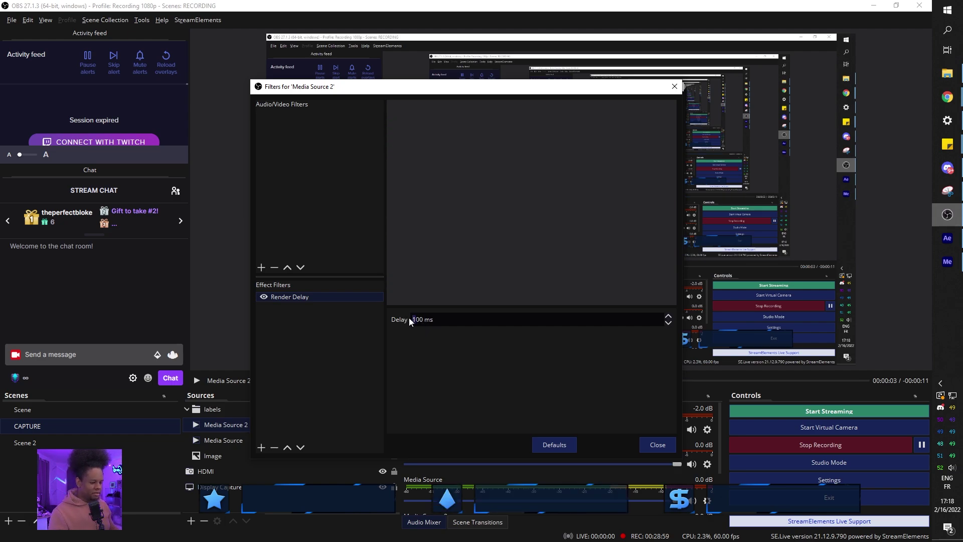
type("5")
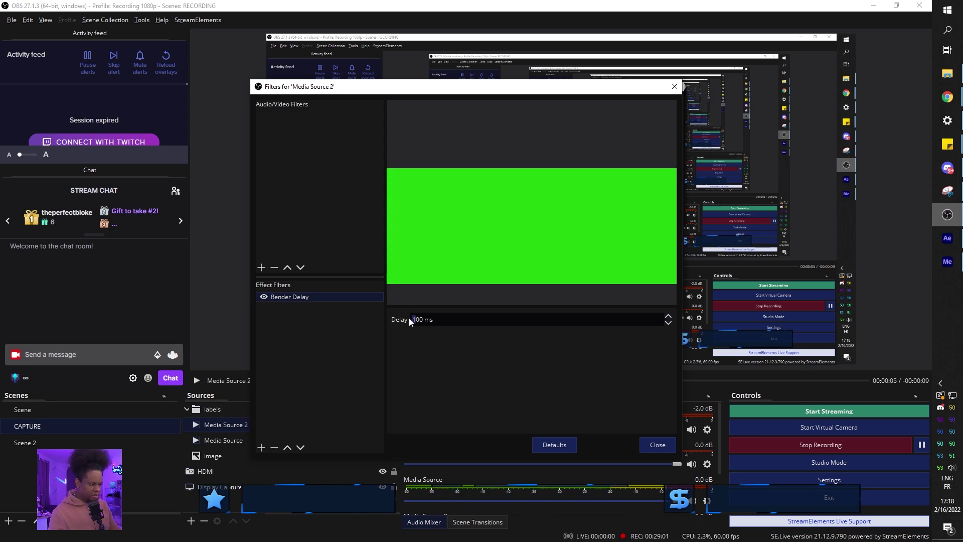
left_click(656, 444)
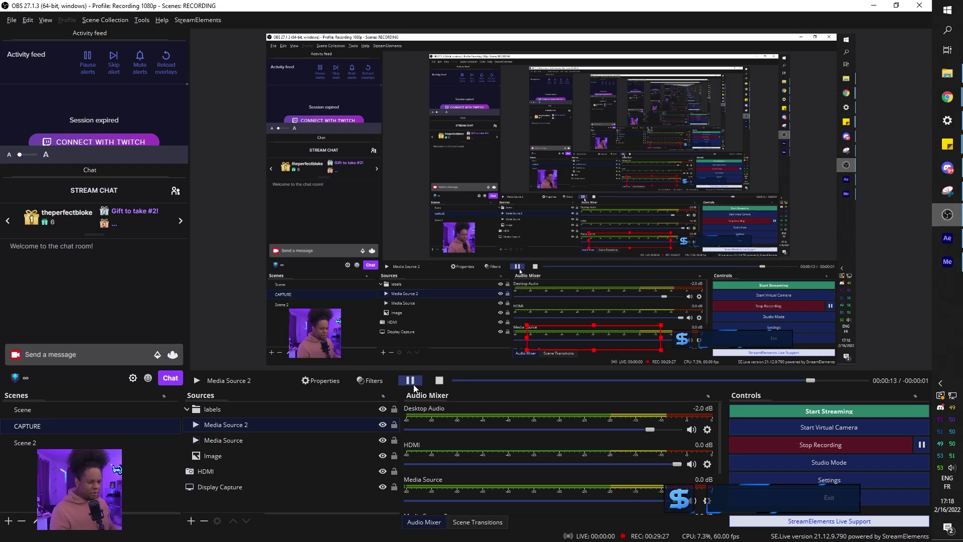
Step: Pause Media Source 2 and add the existing Scene 2 as a source in the CAPTURE scene
left_click(414, 384)
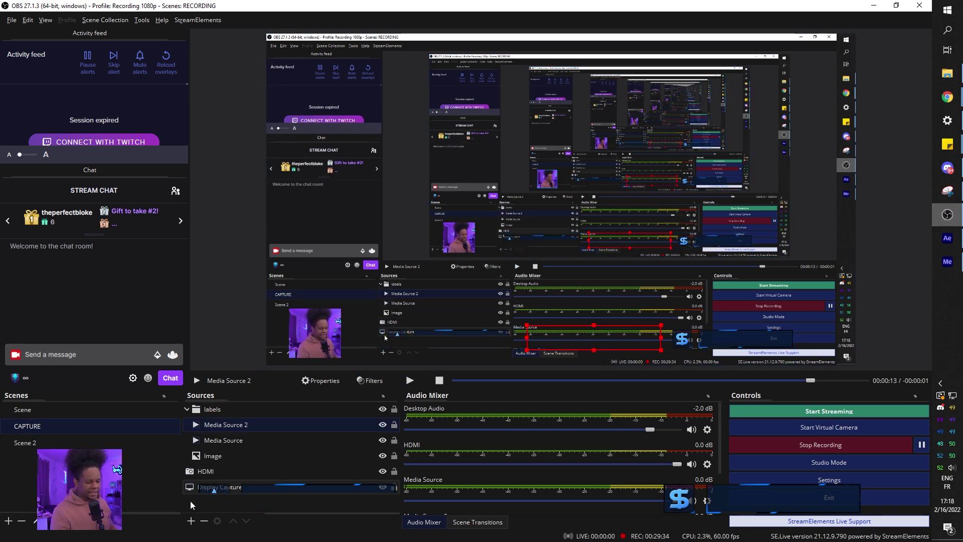
left_click(191, 521)
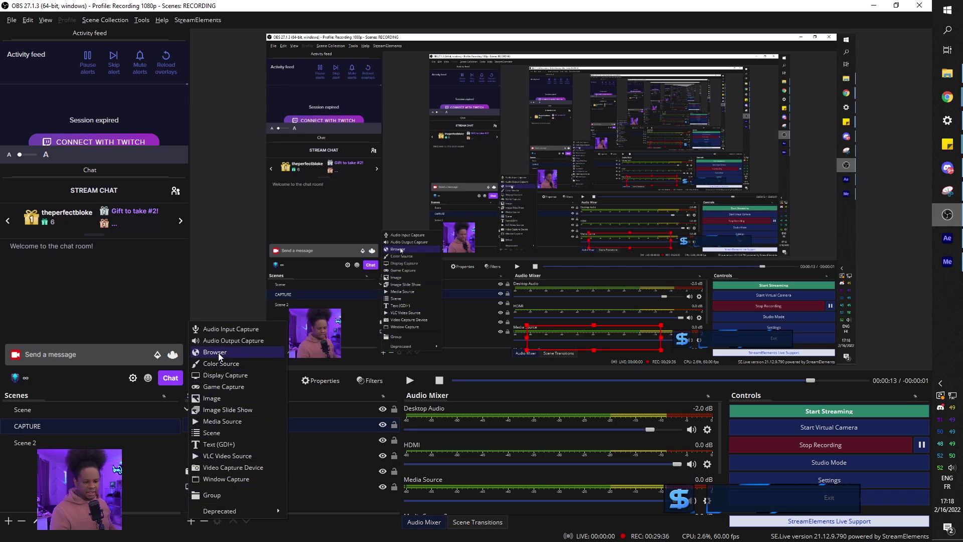
left_click(246, 435)
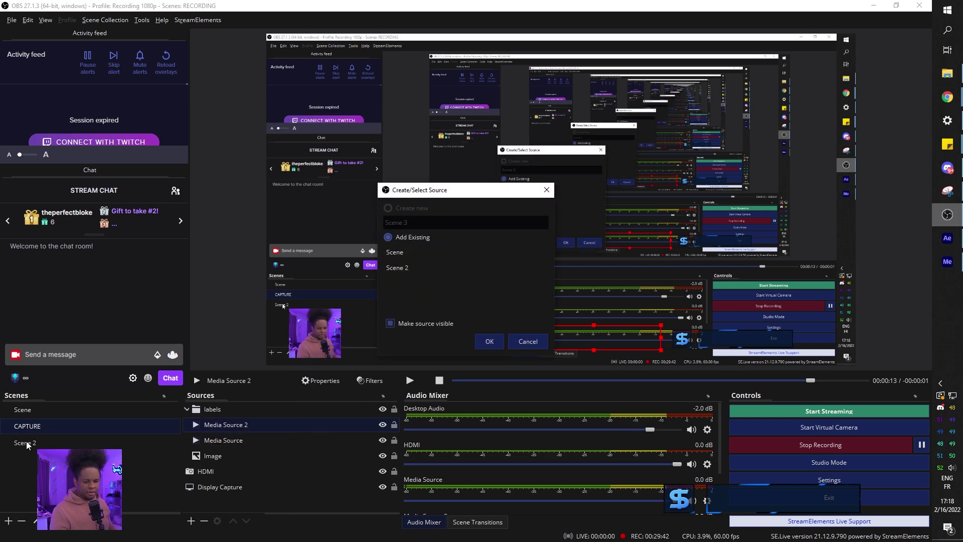
left_click(402, 270)
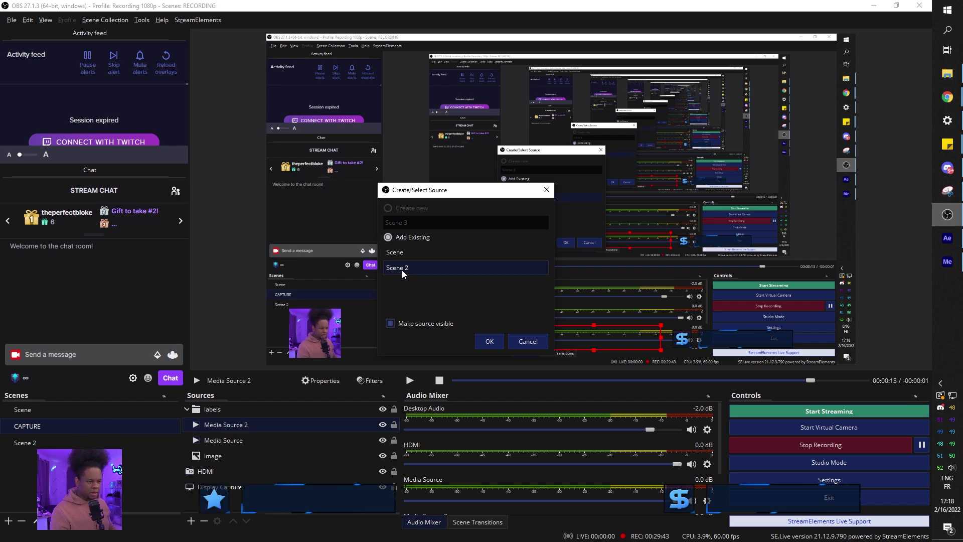
left_click(487, 341)
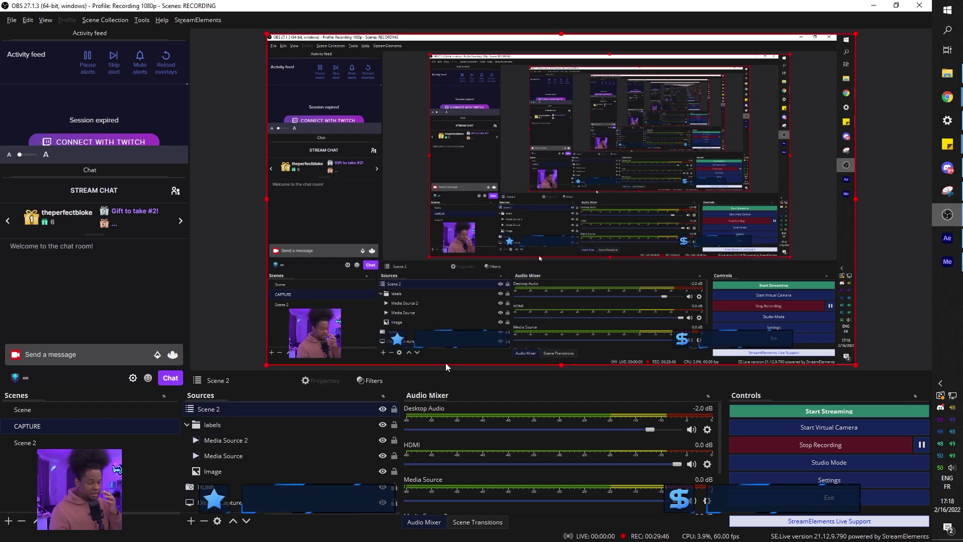
Step: Open the Scene 2 source's filters, confirm there are none, and close the window
right_click(205, 410)
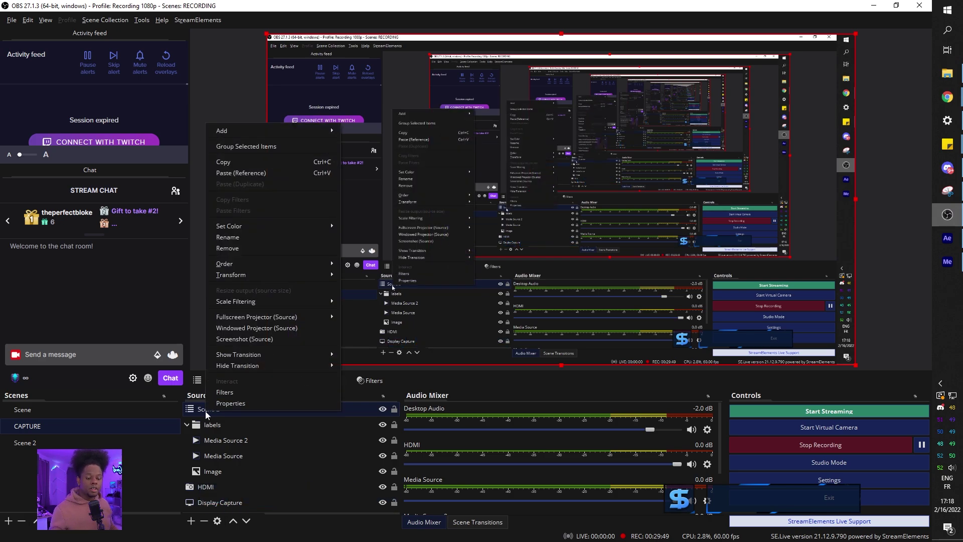
left_click(224, 392)
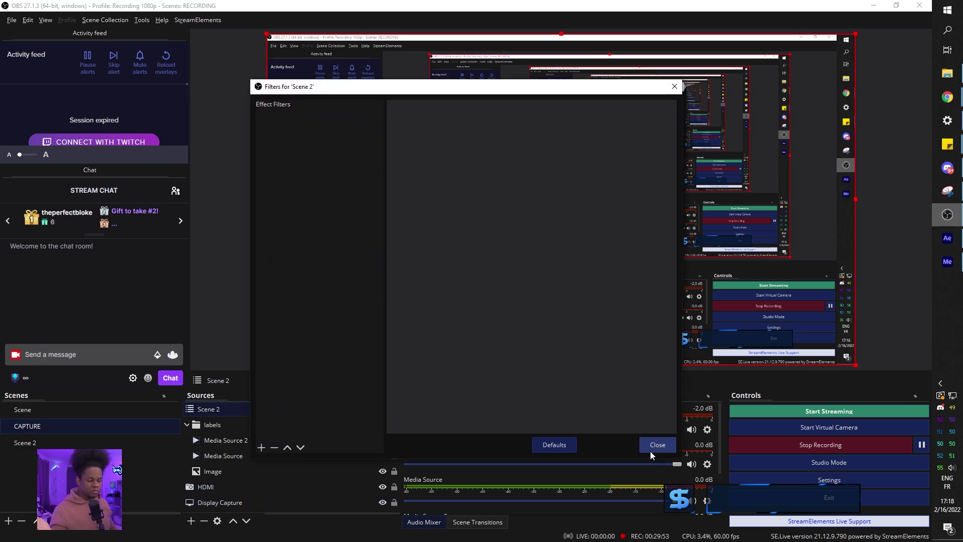
left_click(652, 448)
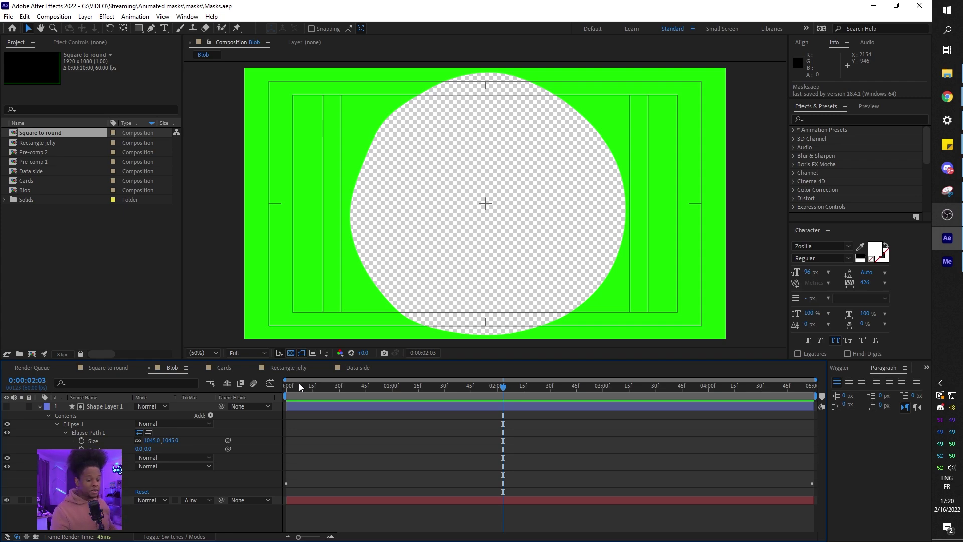
Step: Preview the Blob mask animation from near its start
left_click(297, 387)
key("space")
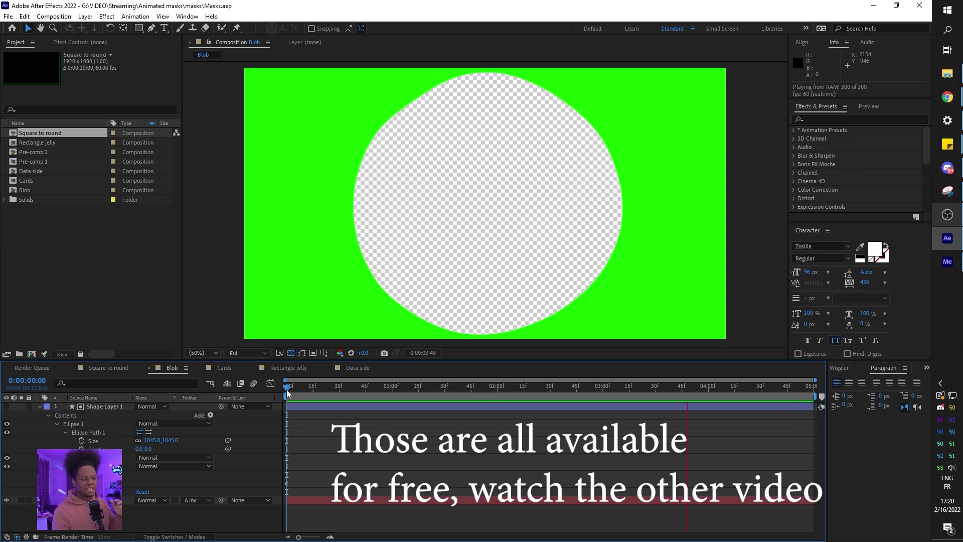
key("space")
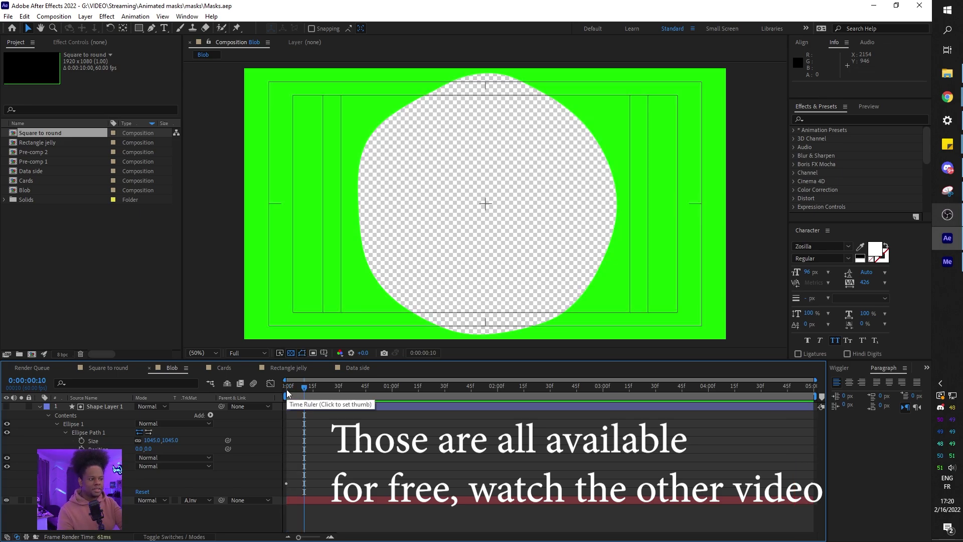
Step: Preview the Square to round mask animation from its start, then bring up the Cards composition
left_click(100, 368)
left_click(303, 386)
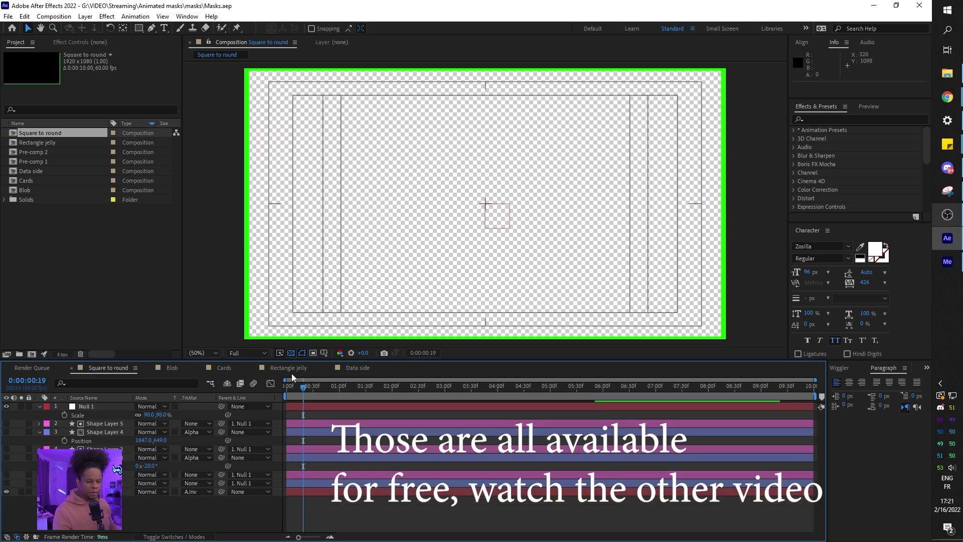
left_click(249, 353)
left_click(250, 411)
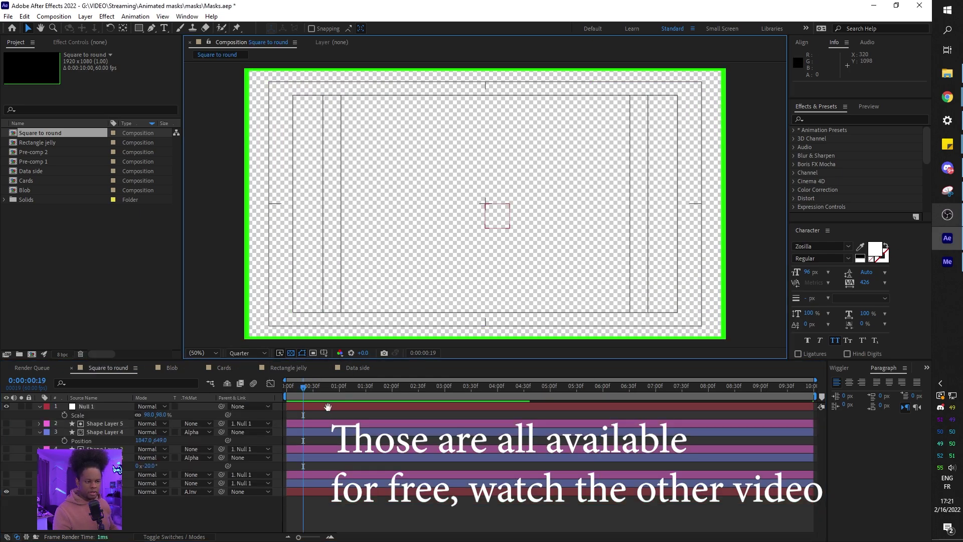
key("space")
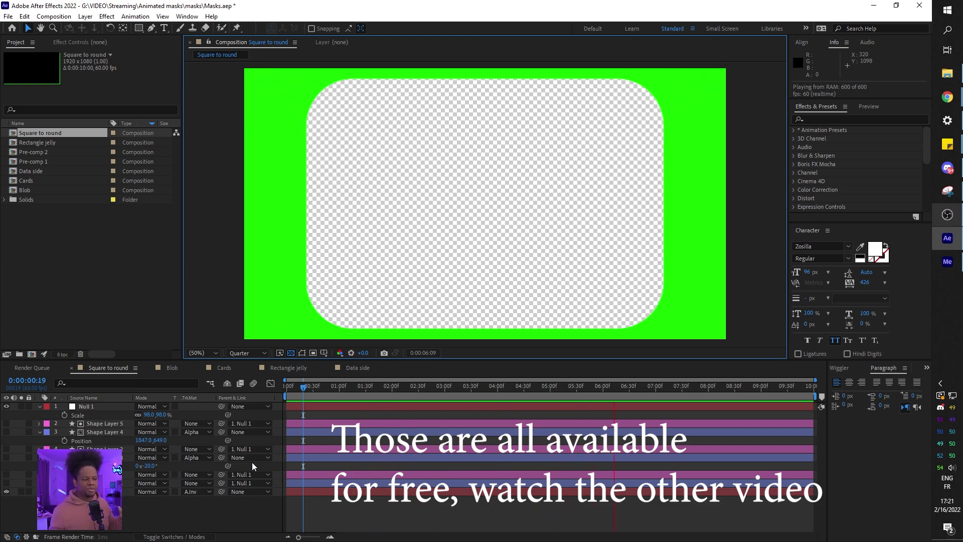
left_click(209, 368)
left_click(415, 387)
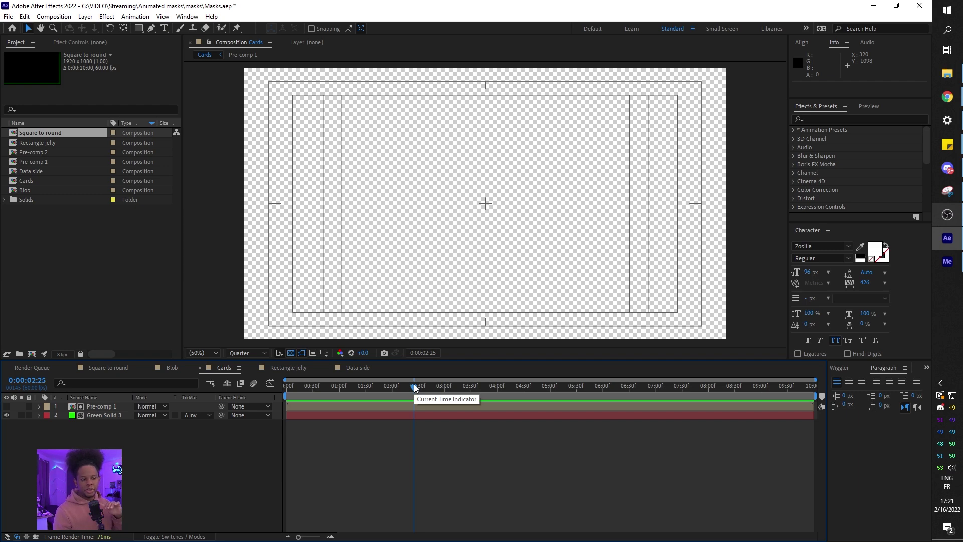
Step: Preview the Cards animation, then the wobbling shape in the Rectangle jelly composition
key("space")
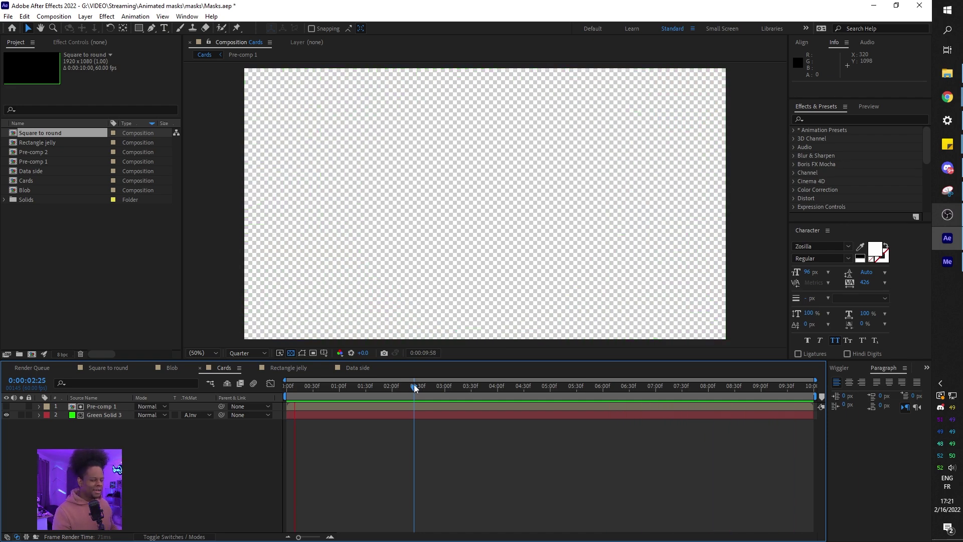
key("apostrophe")
left_click(287, 368)
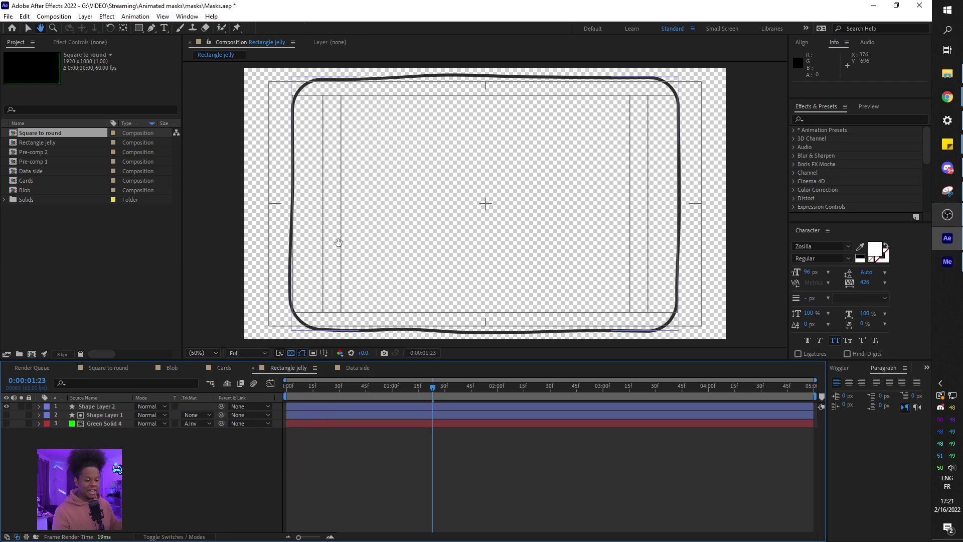
key("space")
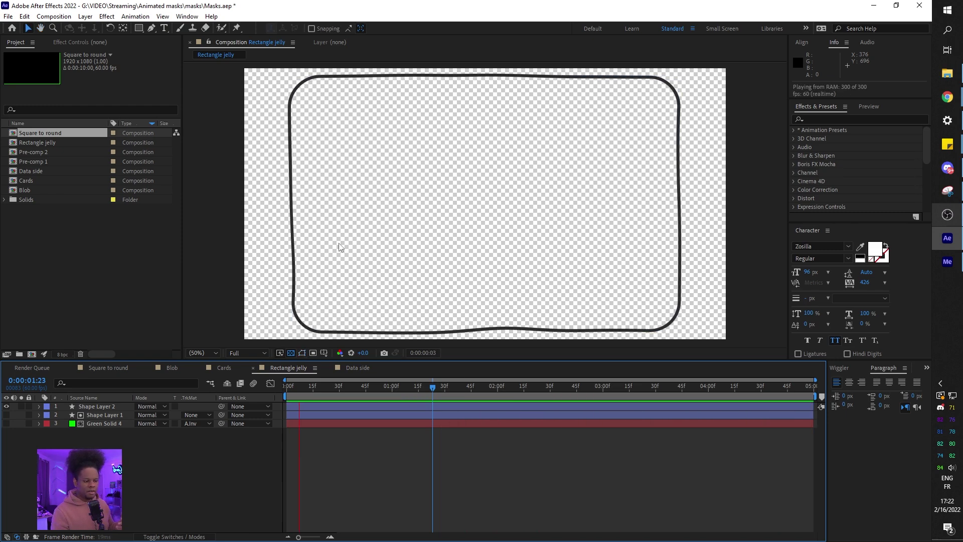
key("space")
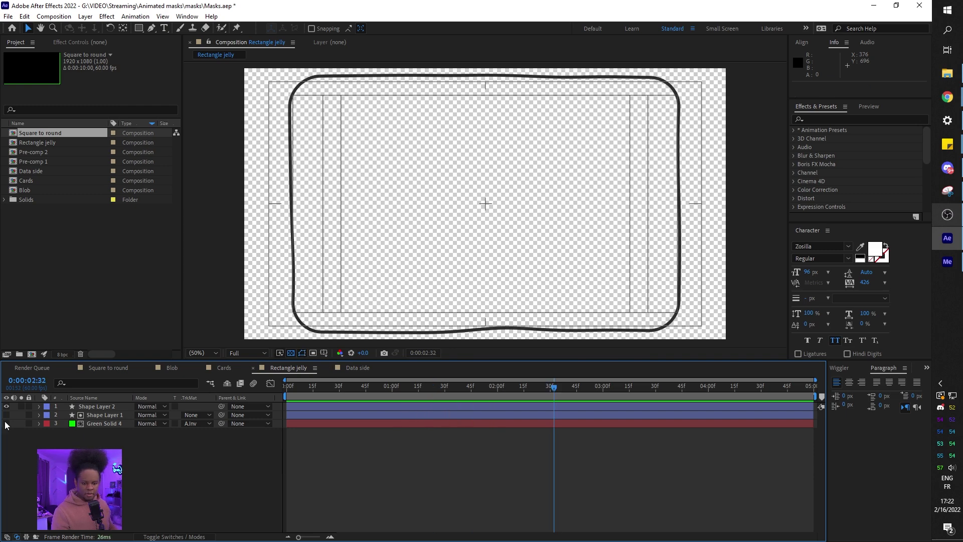
Step: Show Green Solid 4, hide Shape Layer 2's black outline, and preview the green jelly mask before opening Data side
left_click(6, 424)
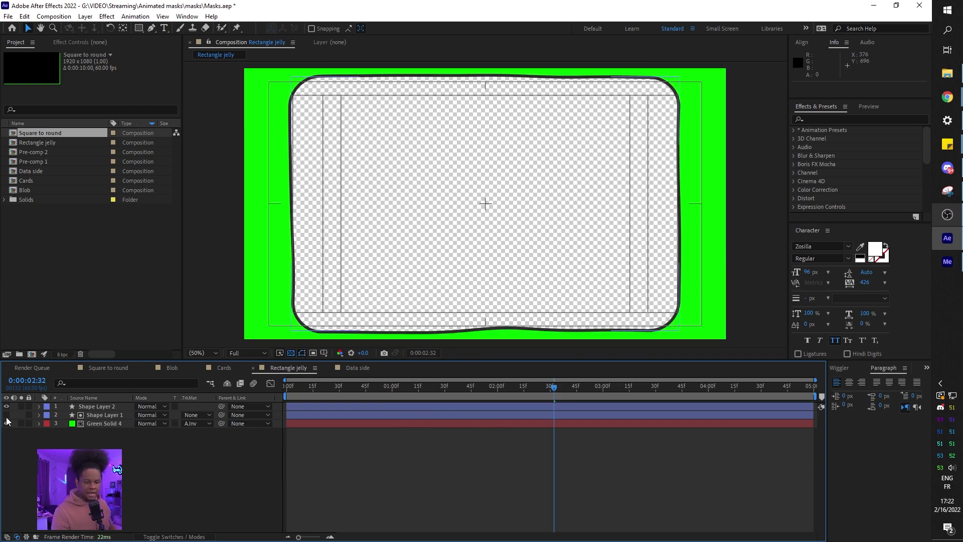
left_click(6, 406)
key("space")
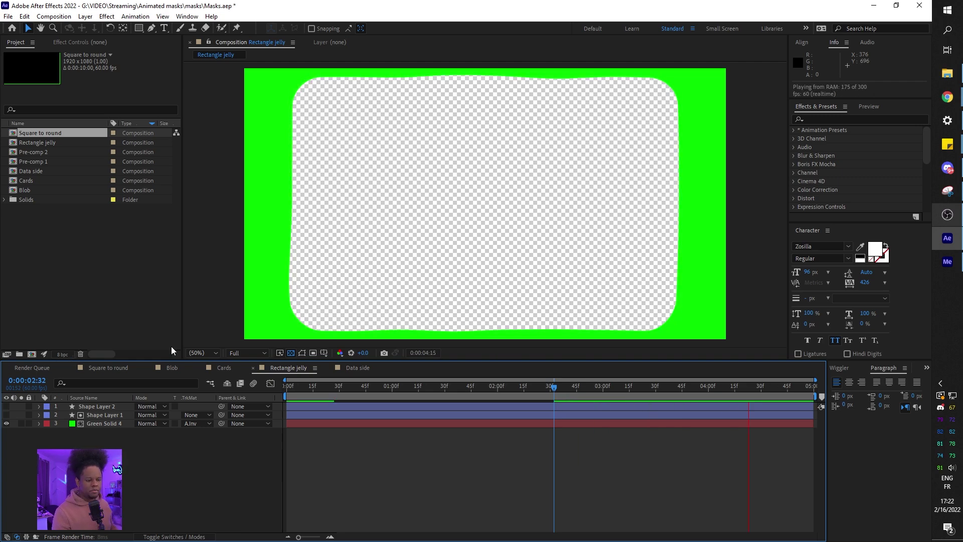
key("space")
left_click(356, 368)
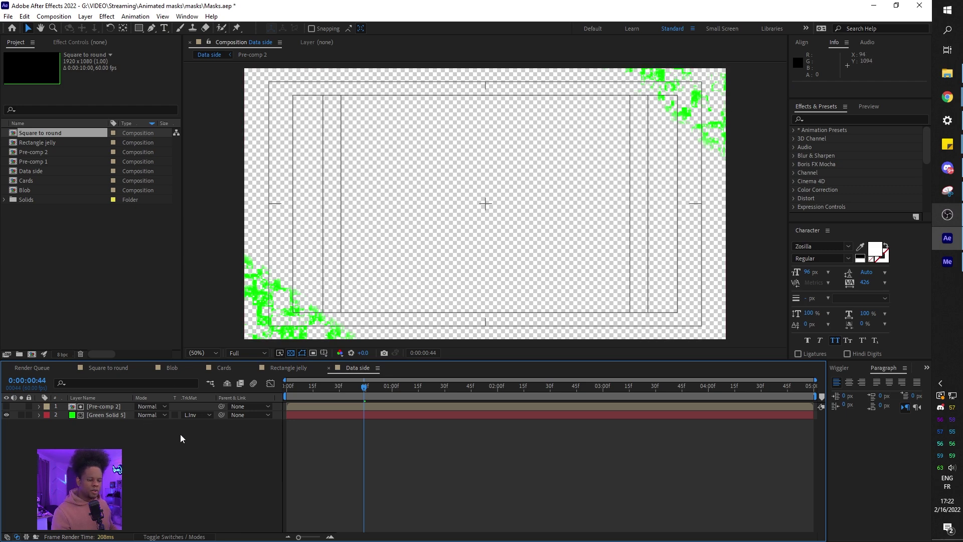
Step: Play the Data side composition, with green pixelated blocks spreading from opposite corners
key("space")
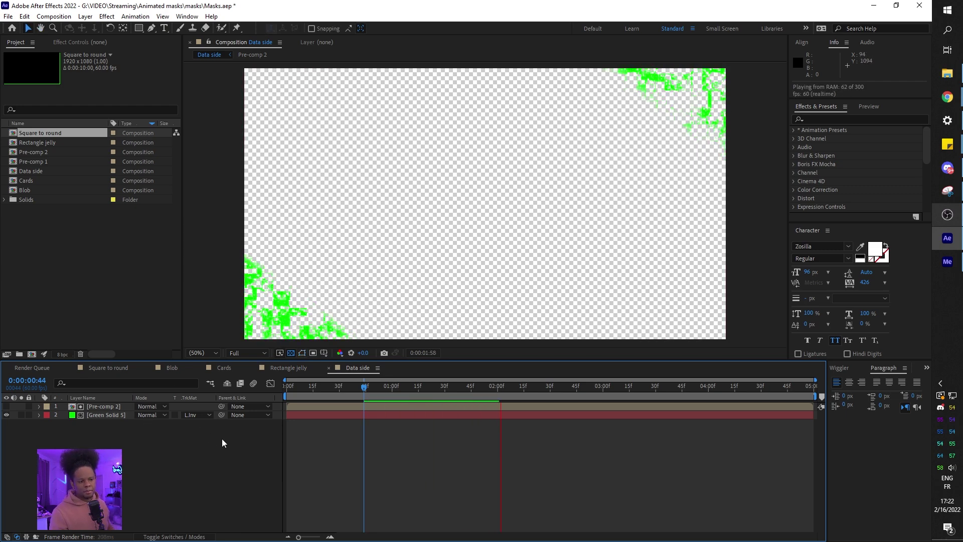